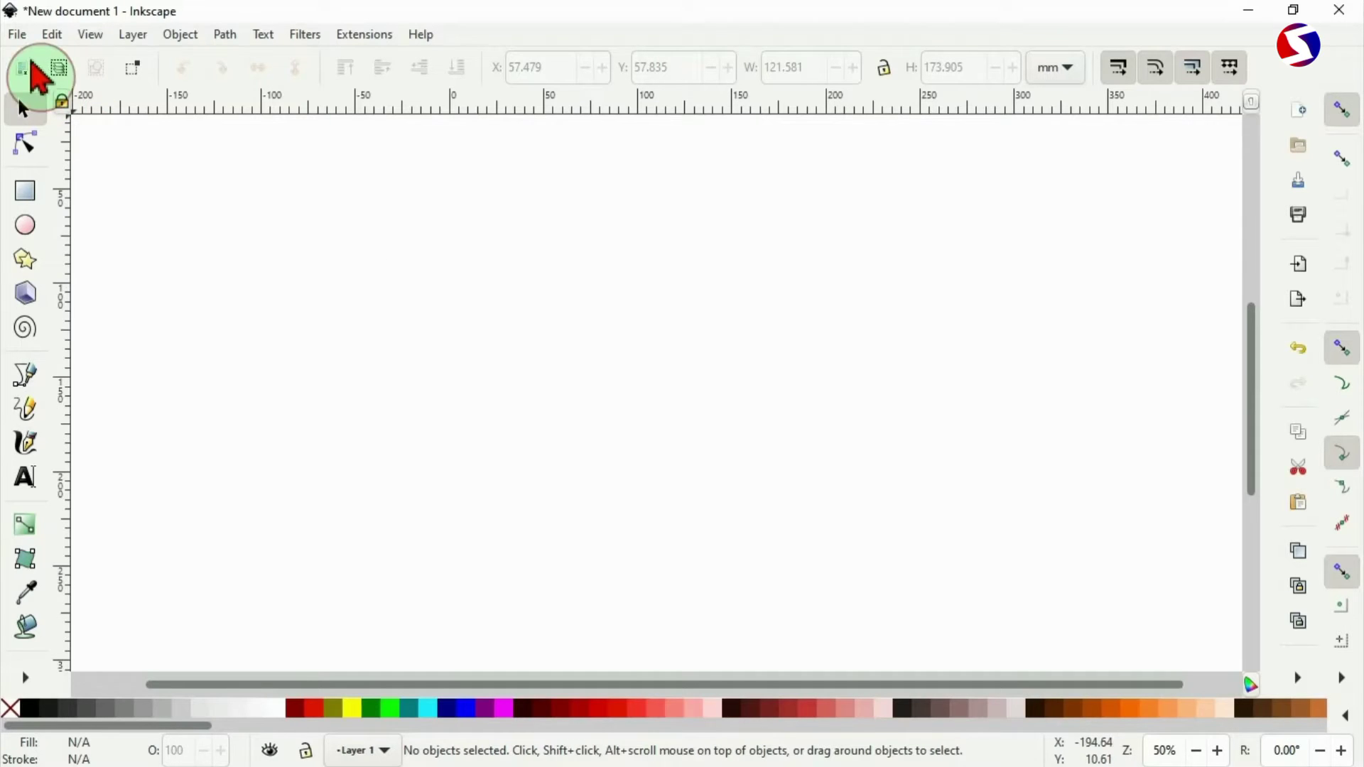
Step: Import the woman's PNG photo into the document with File > Import
click(19, 36)
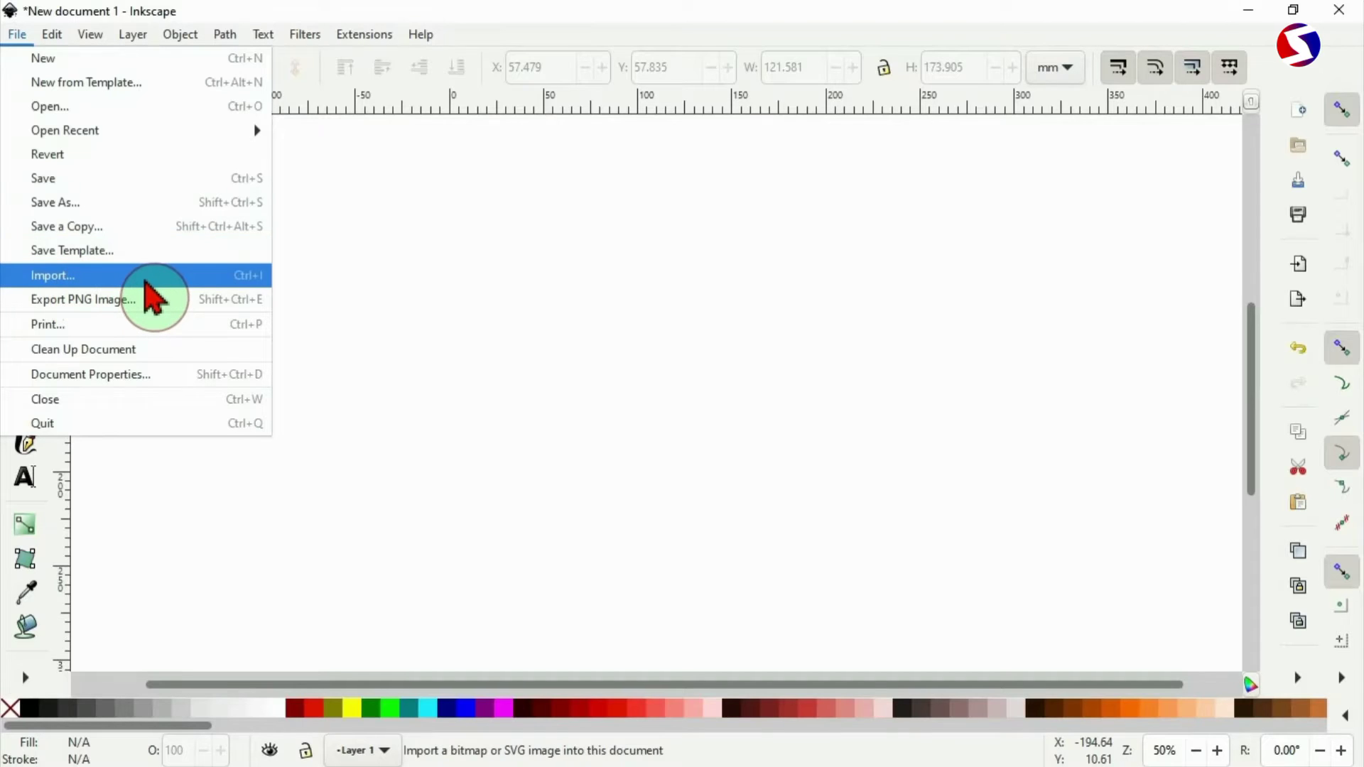
click(146, 281)
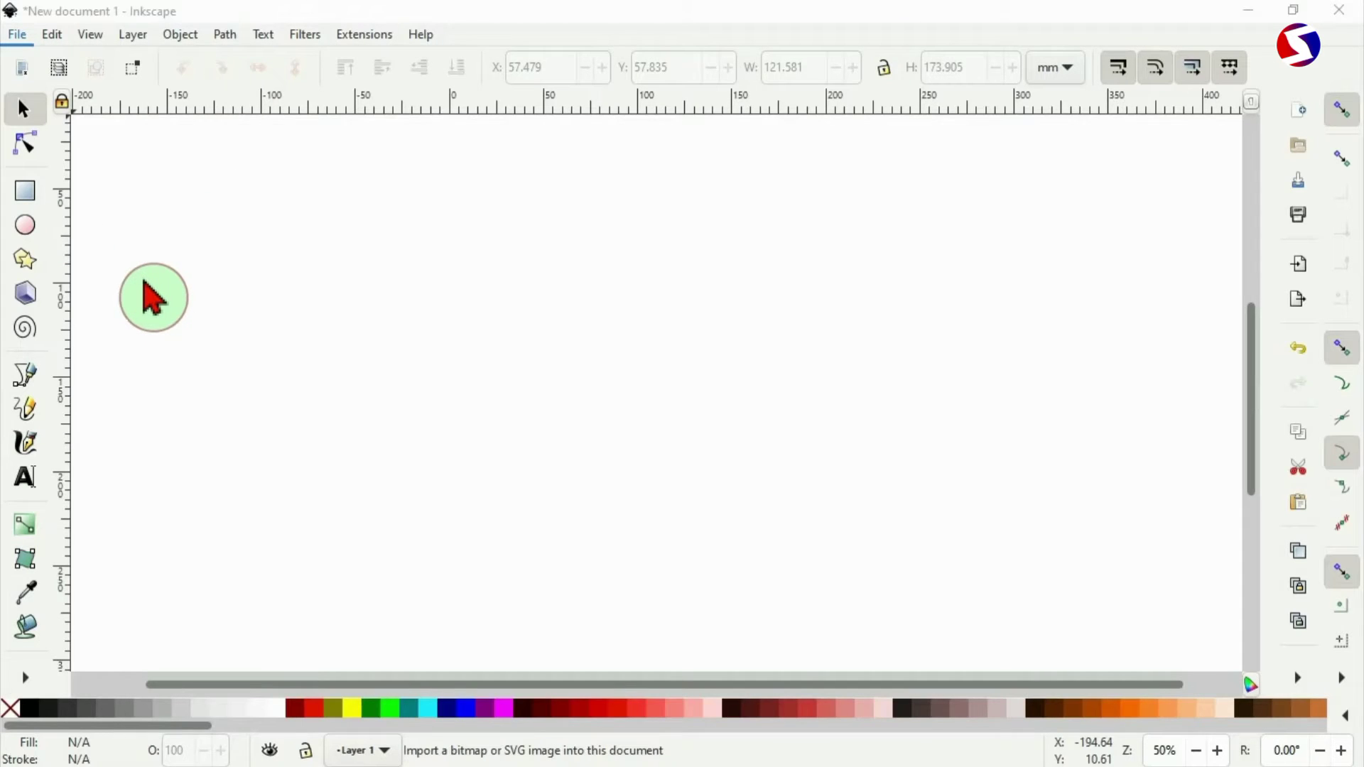
double_click(240, 519)
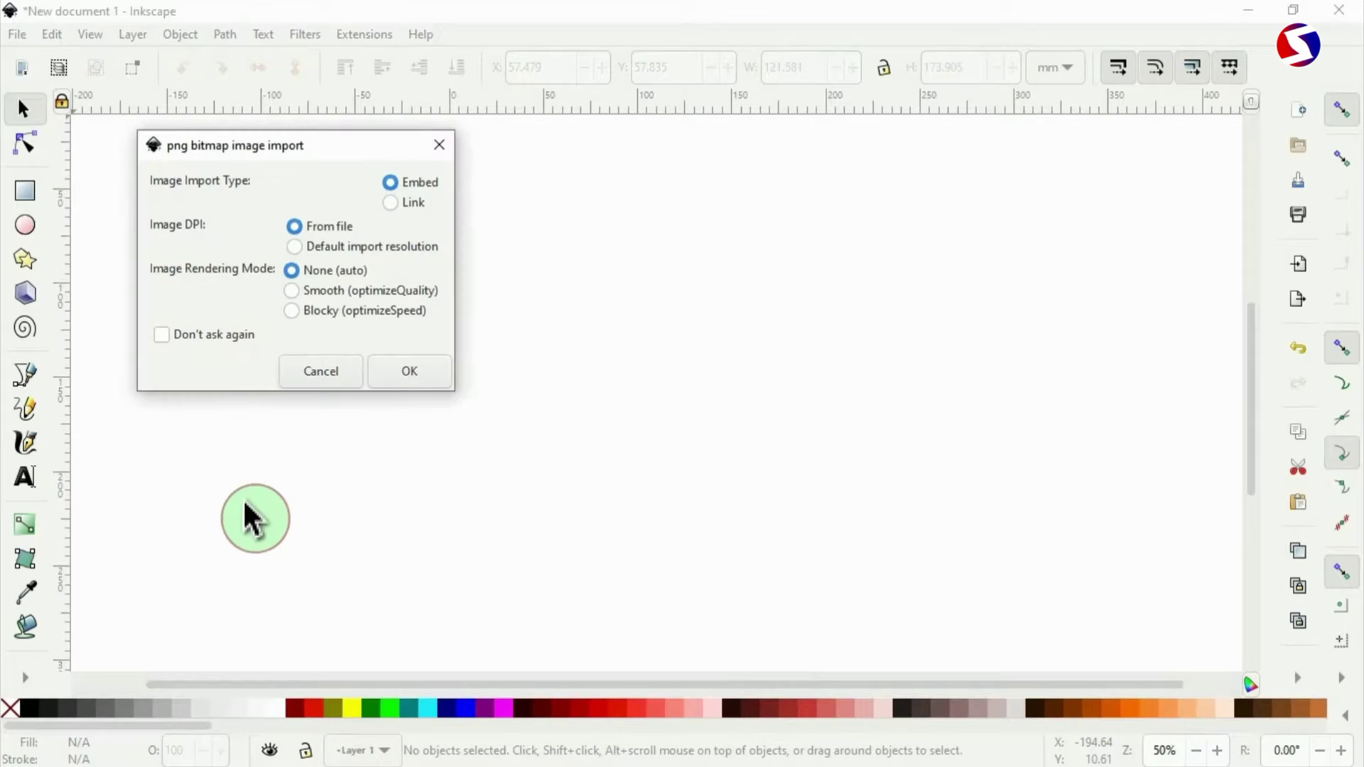
Step: Embed the photo and move it near the page centre, undoing an accidental distorted resize
click(399, 372)
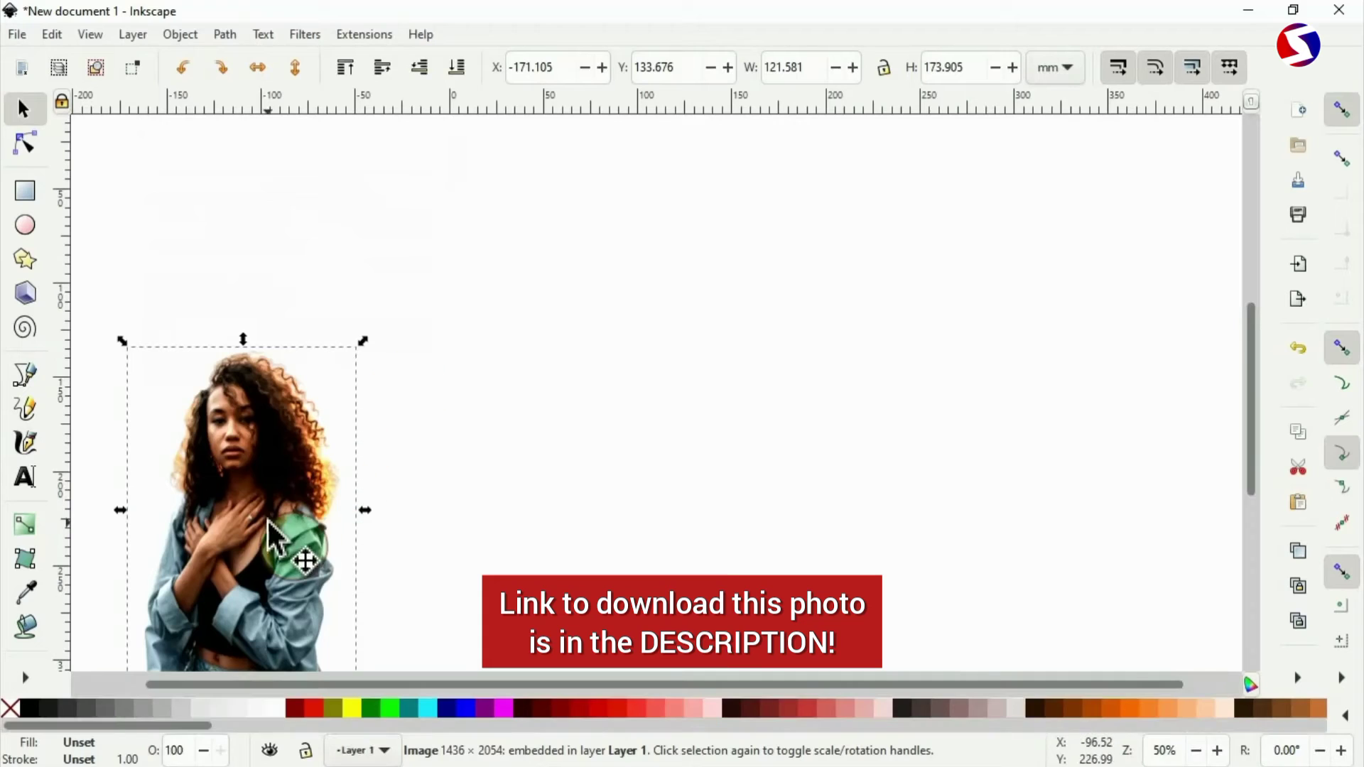
drag(285, 544, 725, 377)
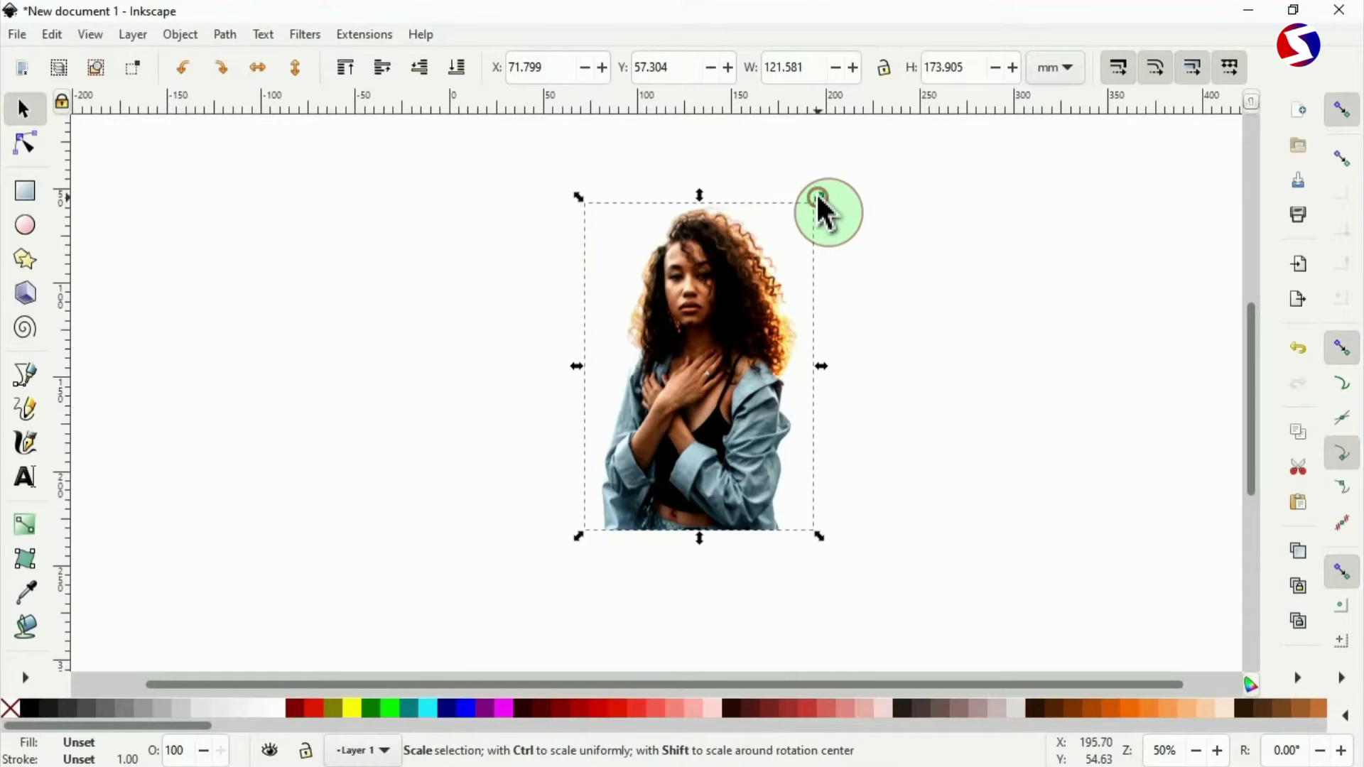
drag(819, 198, 810, 75)
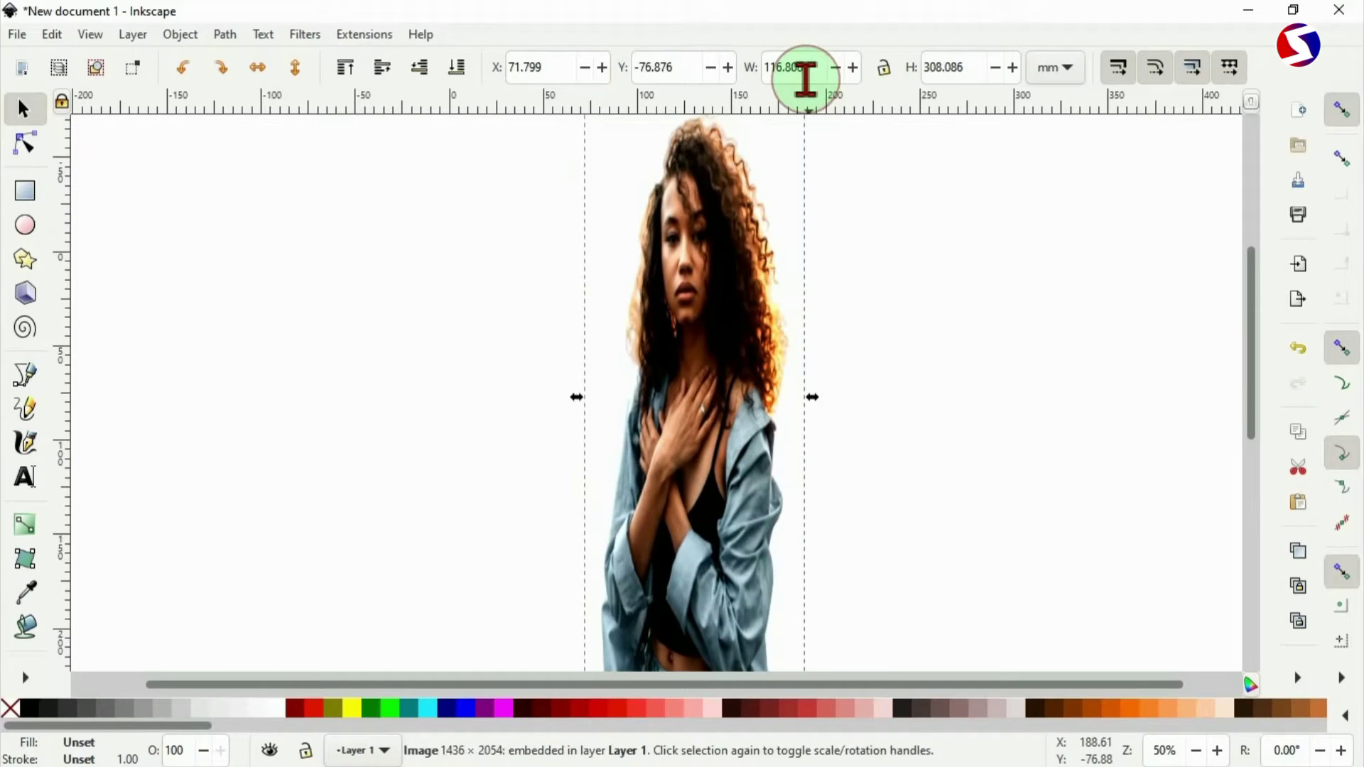
key(ctrl+z)
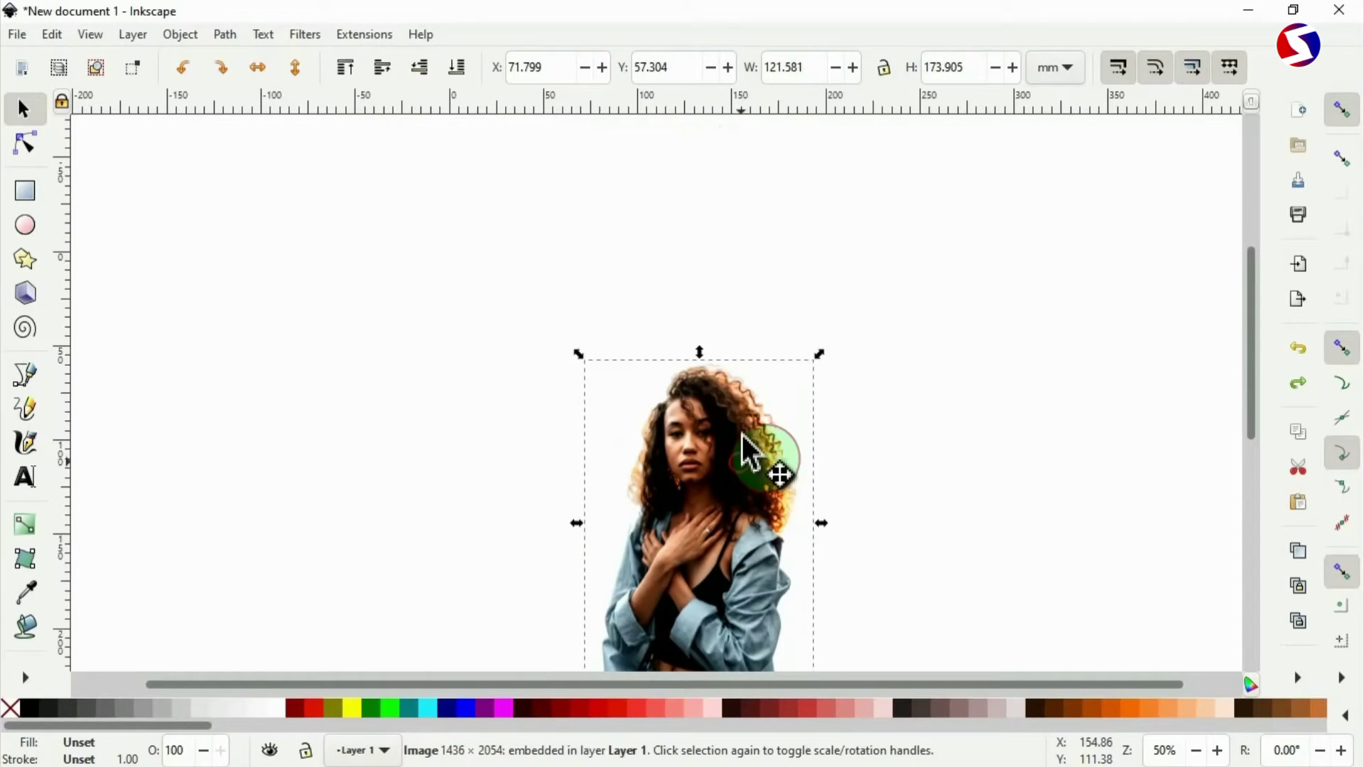
drag(743, 434, 892, 85)
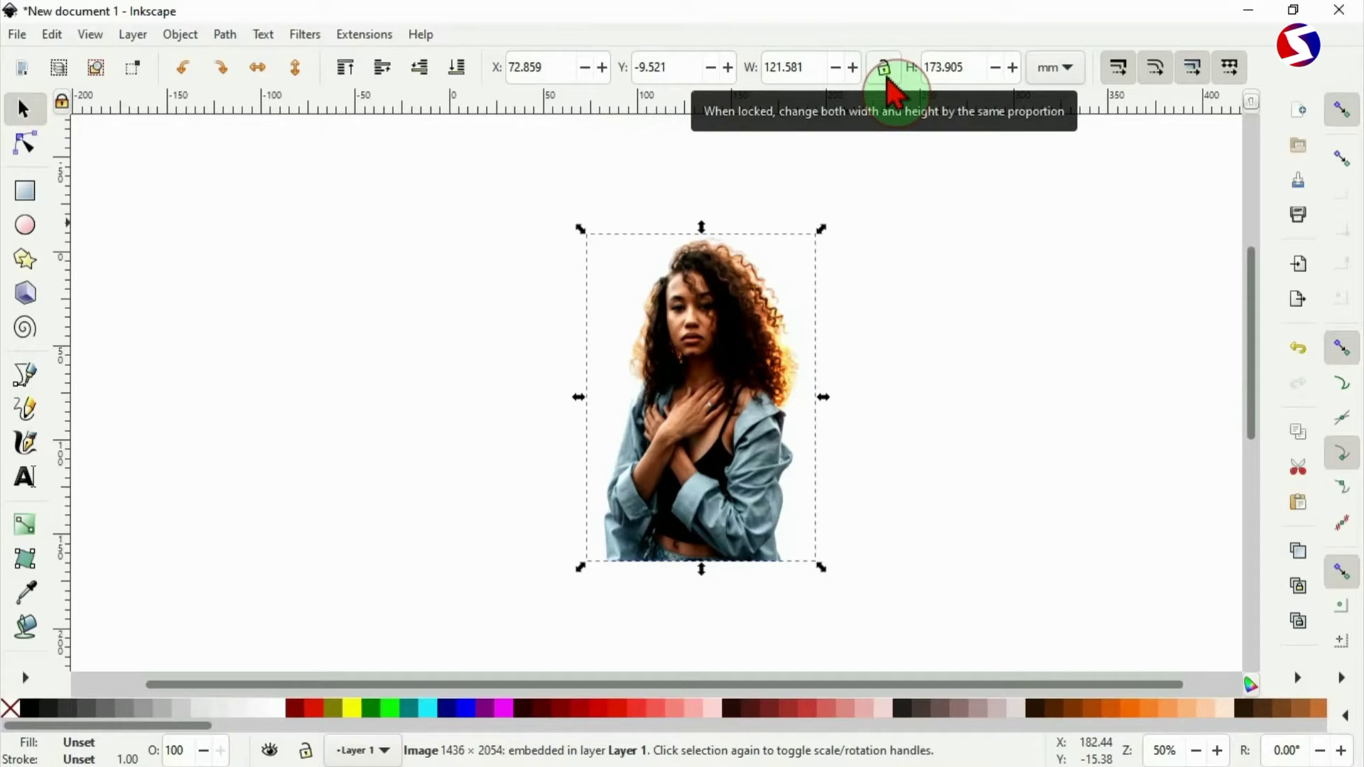
Step: Lock the width/height ratio, turn snapping off, and enlarge the photo to about 130 mm wide
click(888, 76)
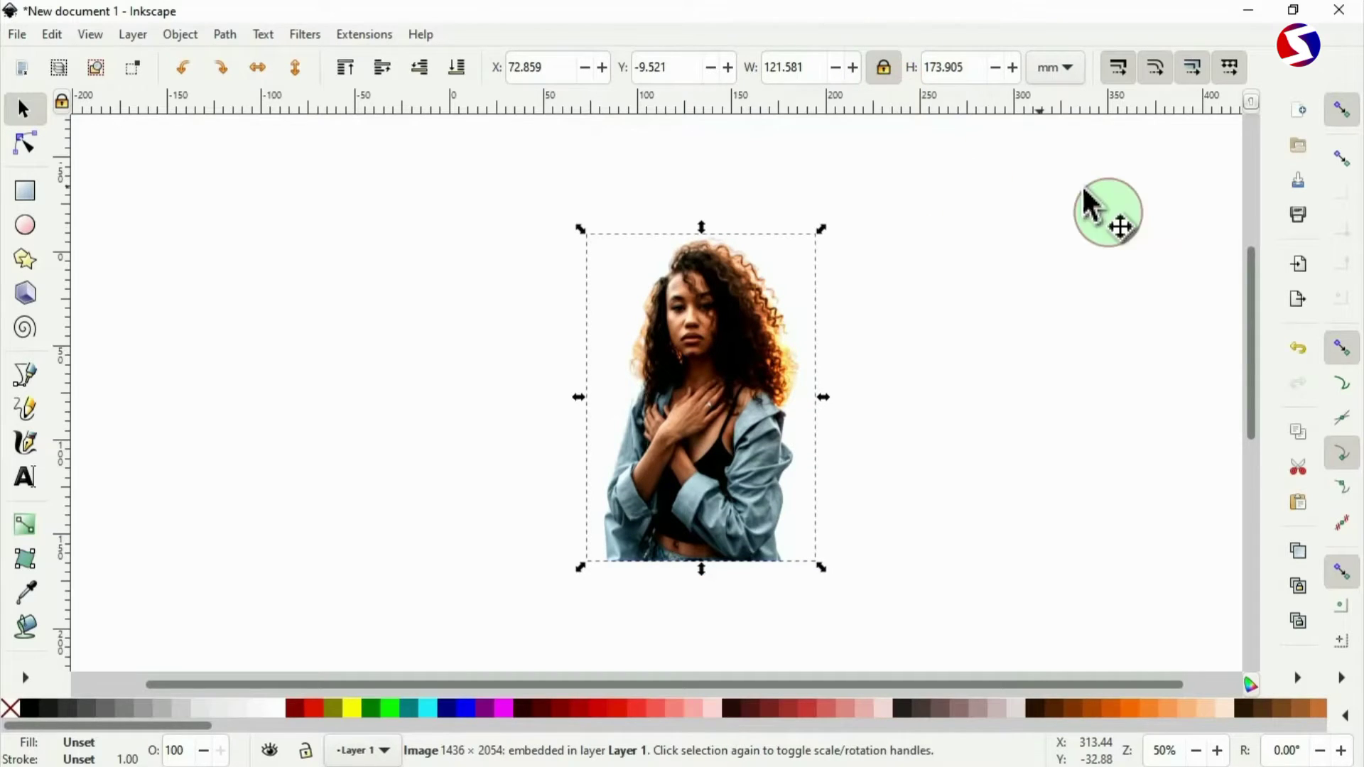
click(1336, 121)
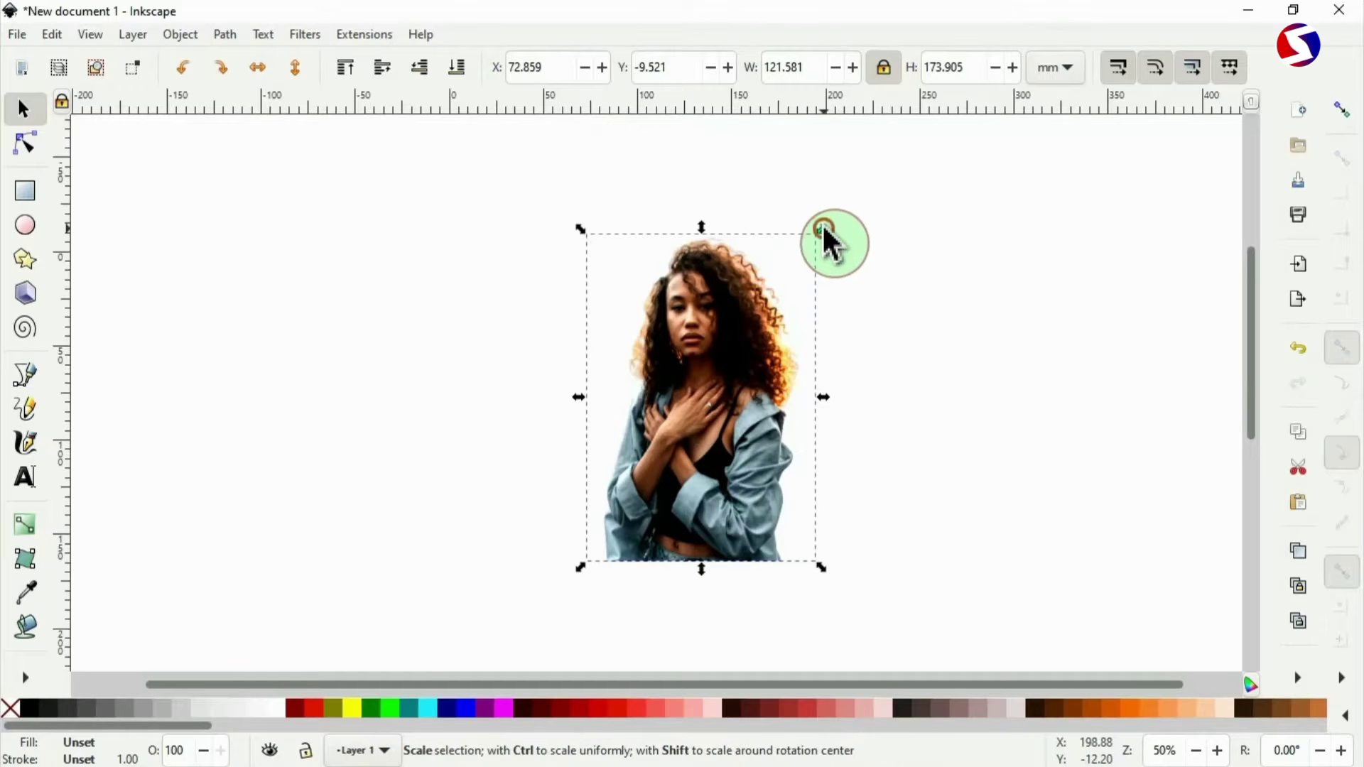
drag(828, 237, 850, 221)
Step: Duplicate the photo and shift the copy about 40 mm right, overlapping the original
right_click(740, 327)
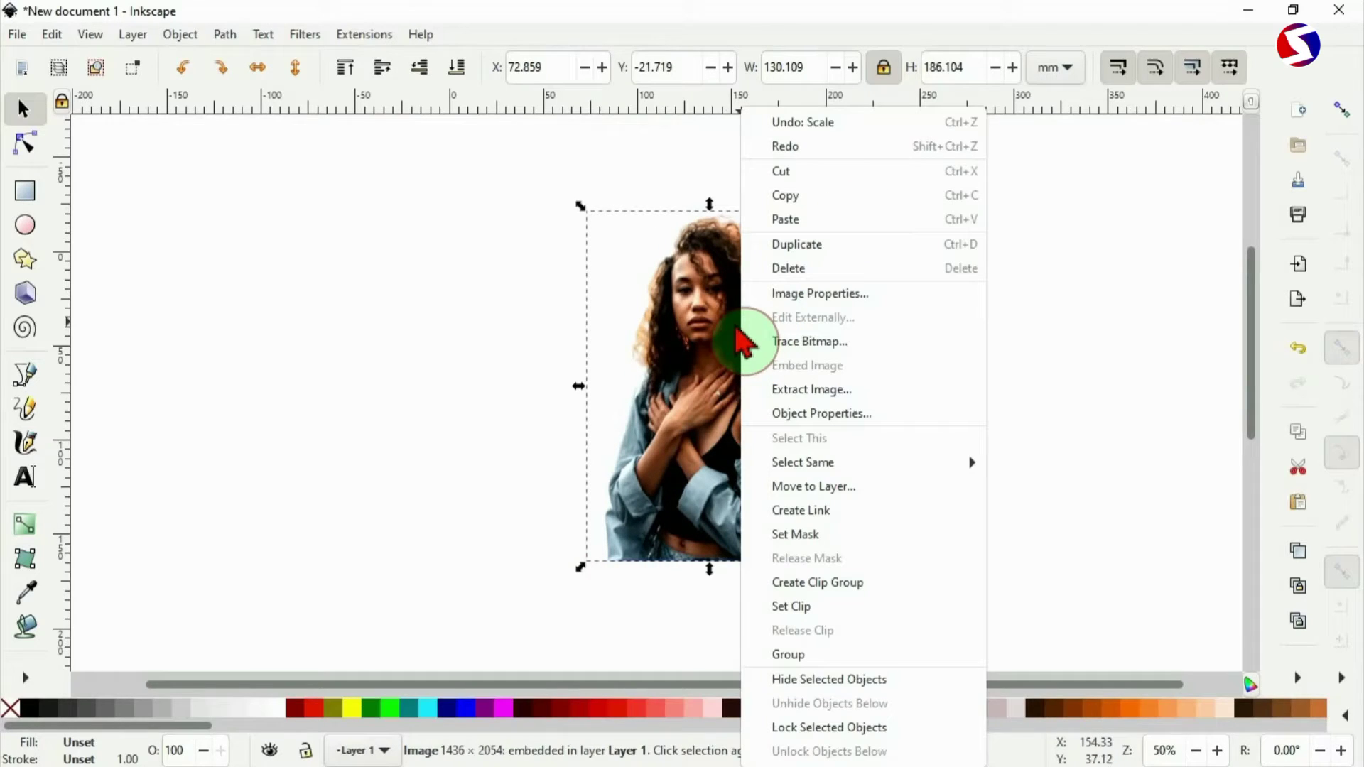
click(866, 254)
drag(764, 339, 863, 332)
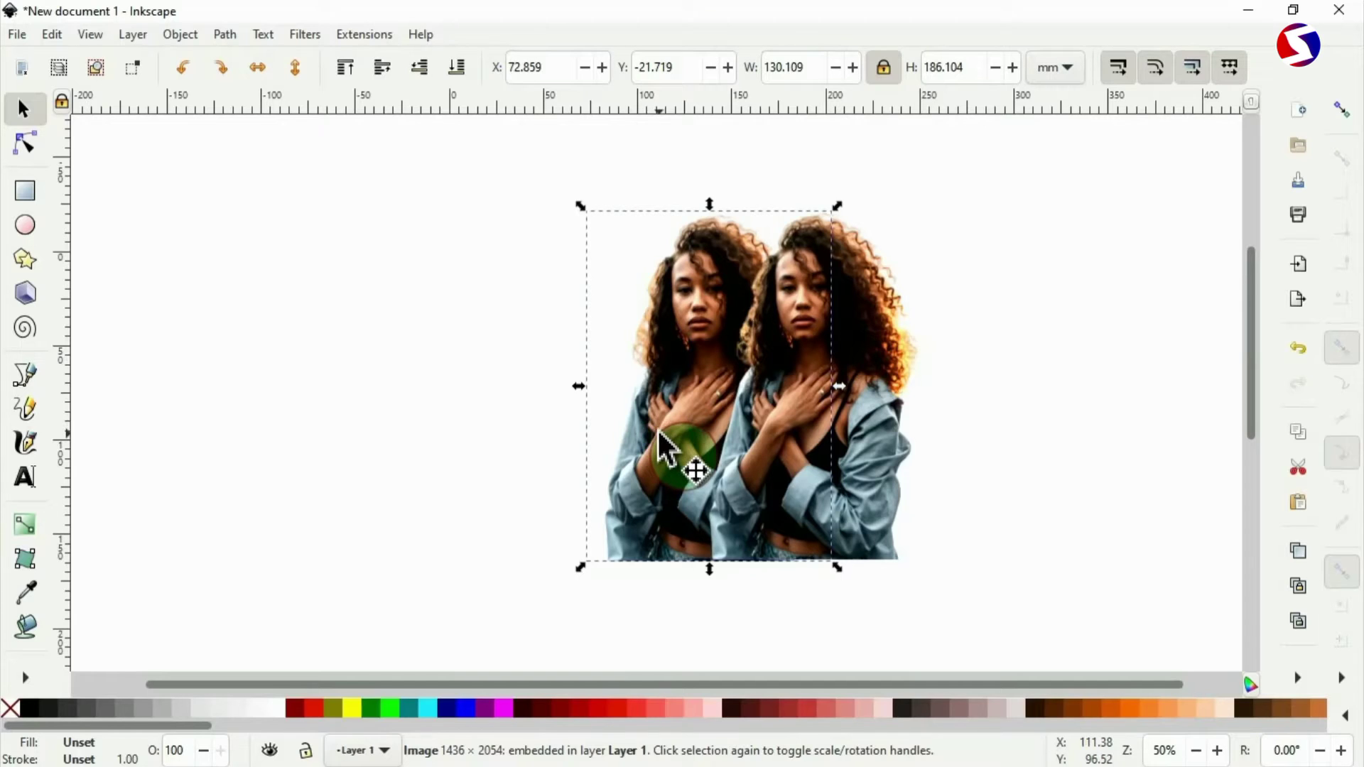
Step: Open the Colourise filter settings from Filters > Colour
click(312, 35)
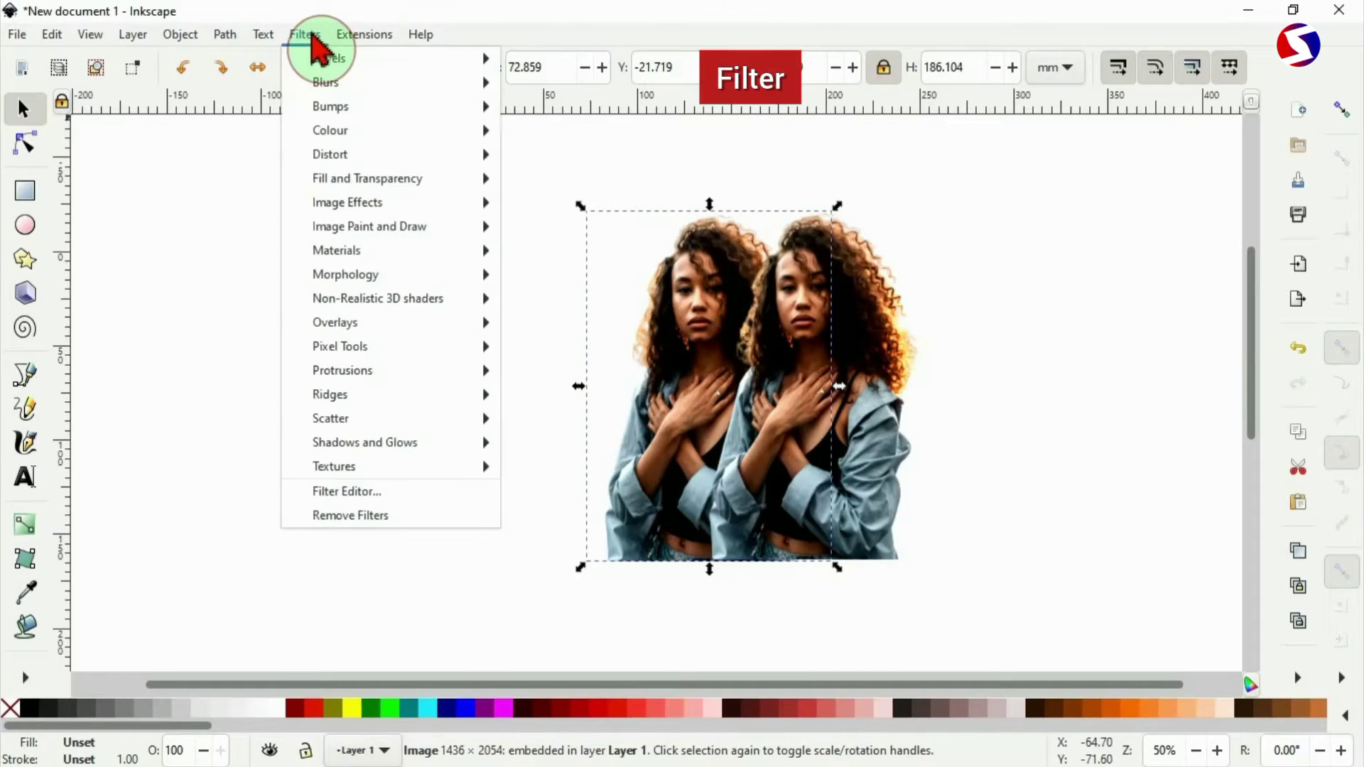
mouse_move(368, 135)
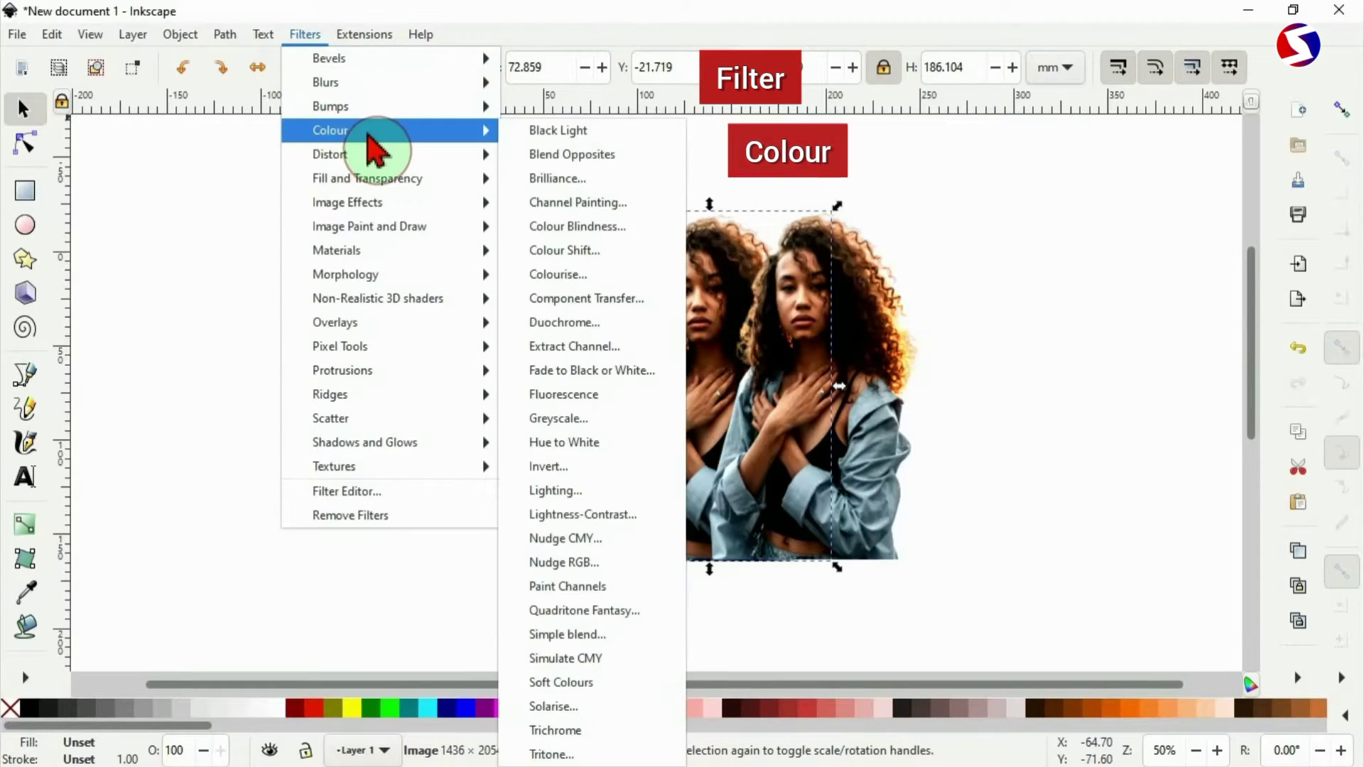
click(616, 277)
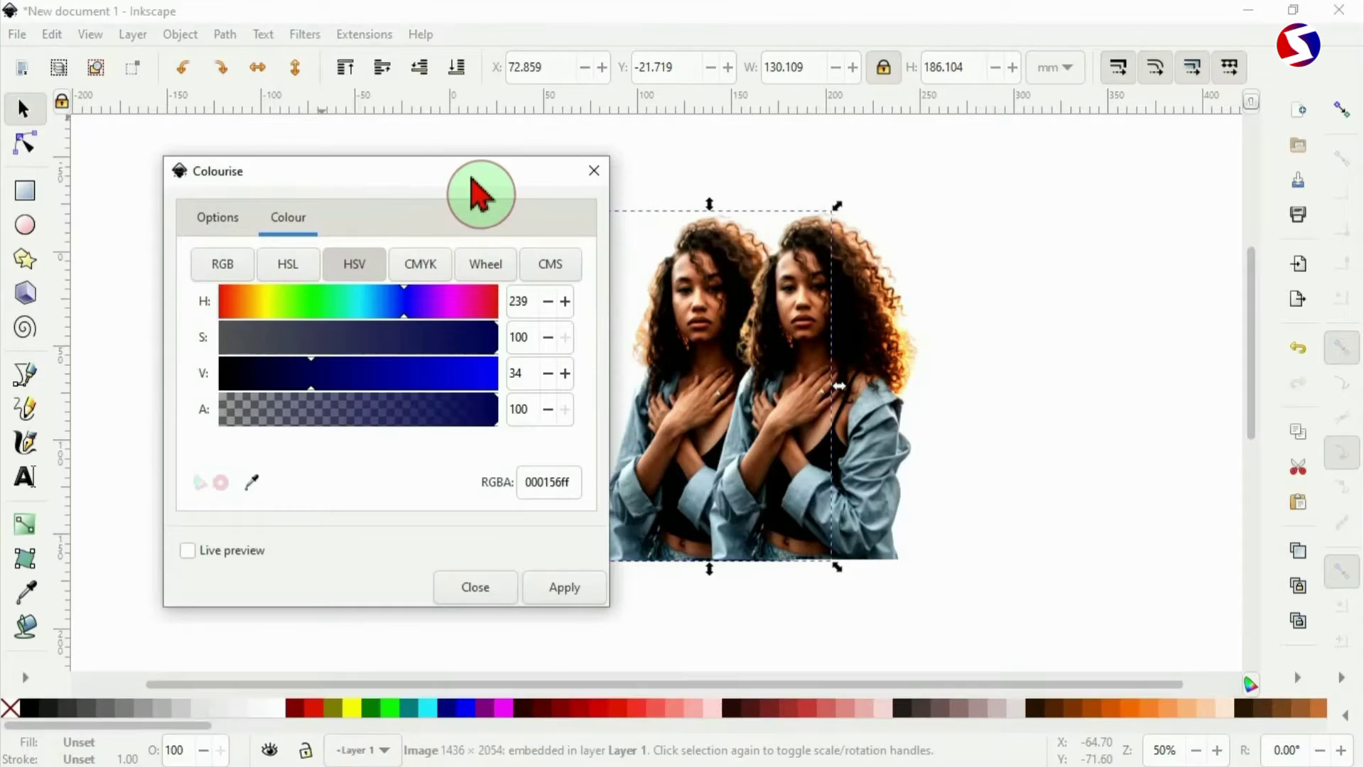
Step: Enable live preview and set Normal light to 0, making the left copy a flat blue silhouette
drag(471, 179, 404, 119)
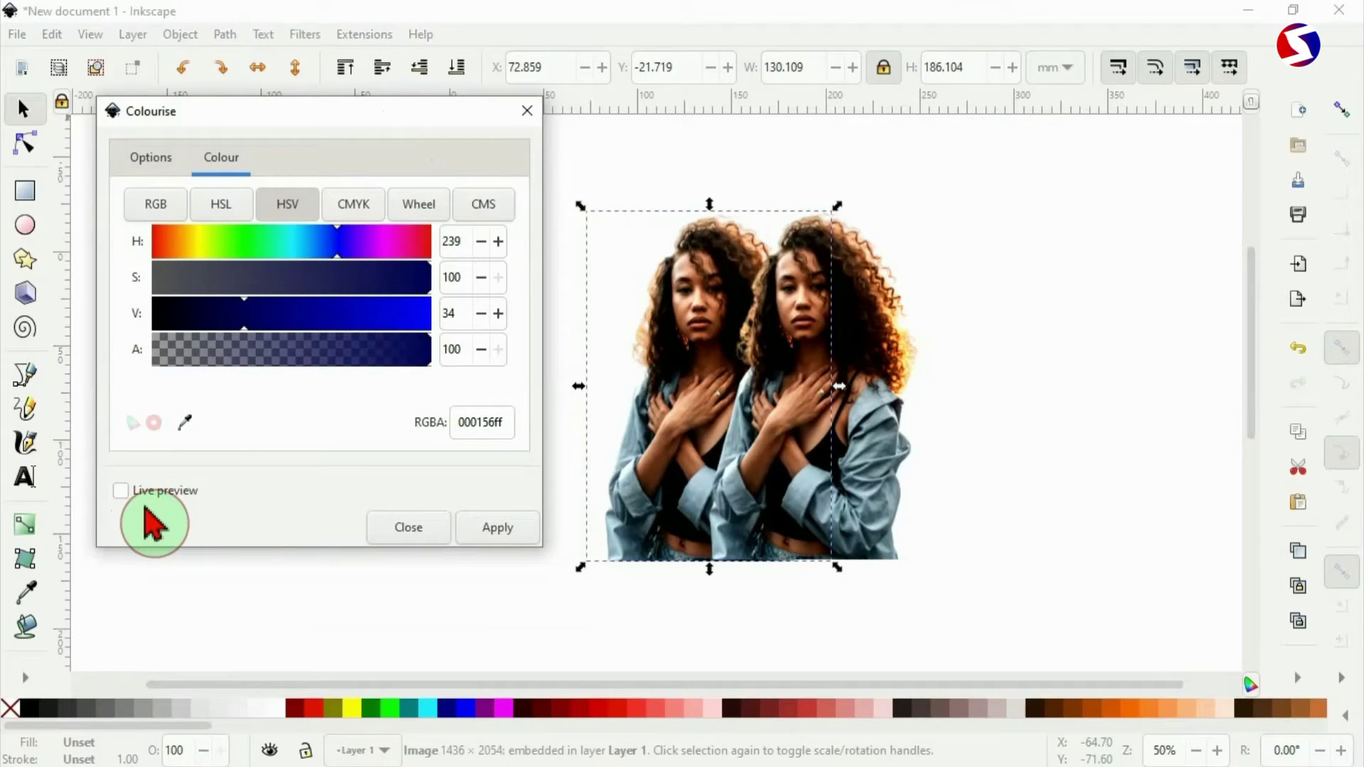
click(121, 494)
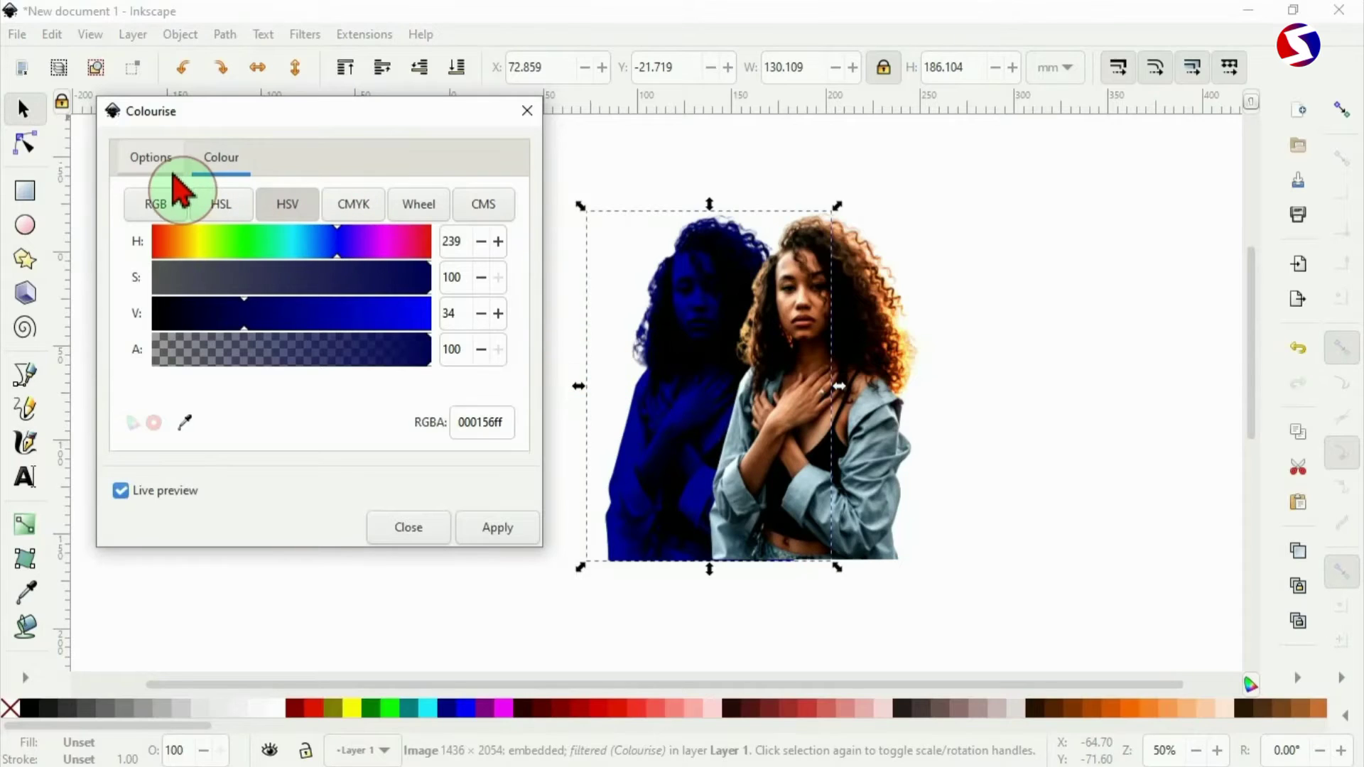
click(151, 162)
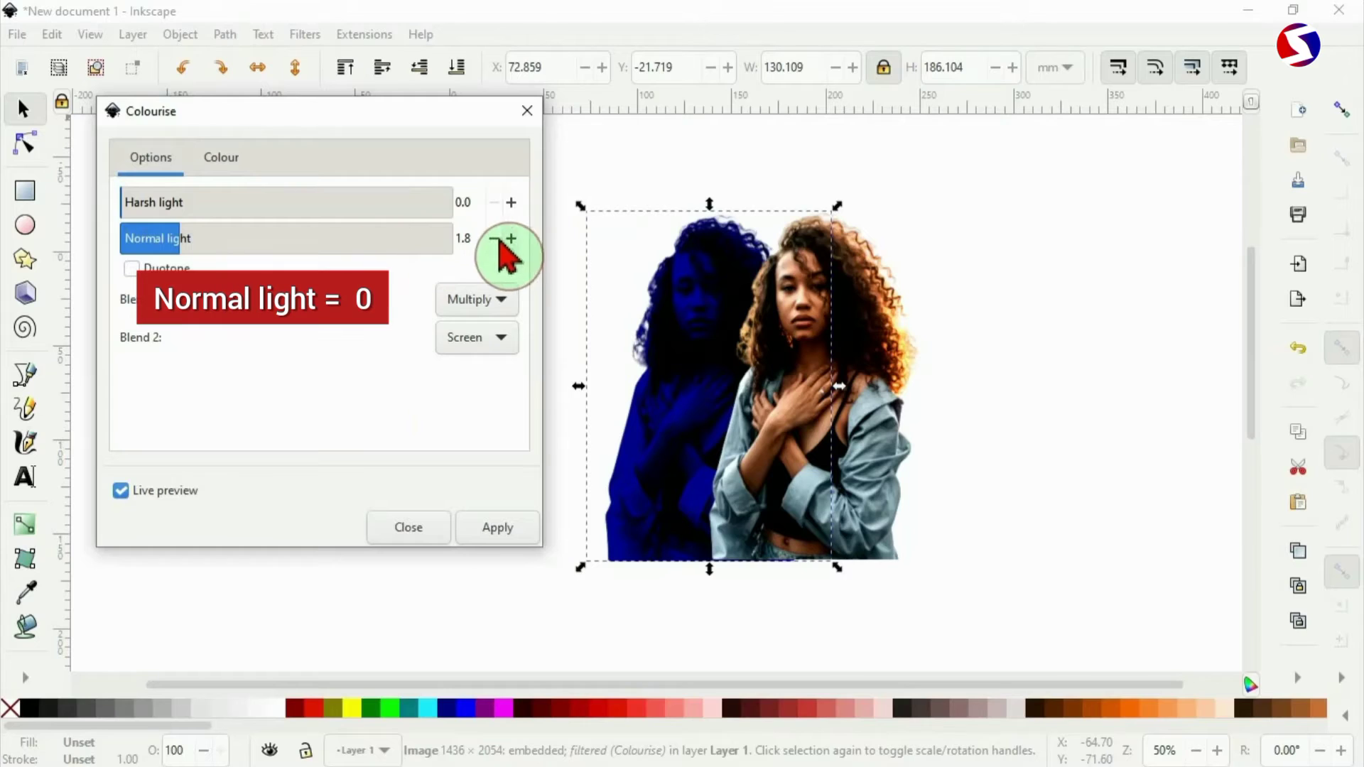
drag(492, 240, 81, 238)
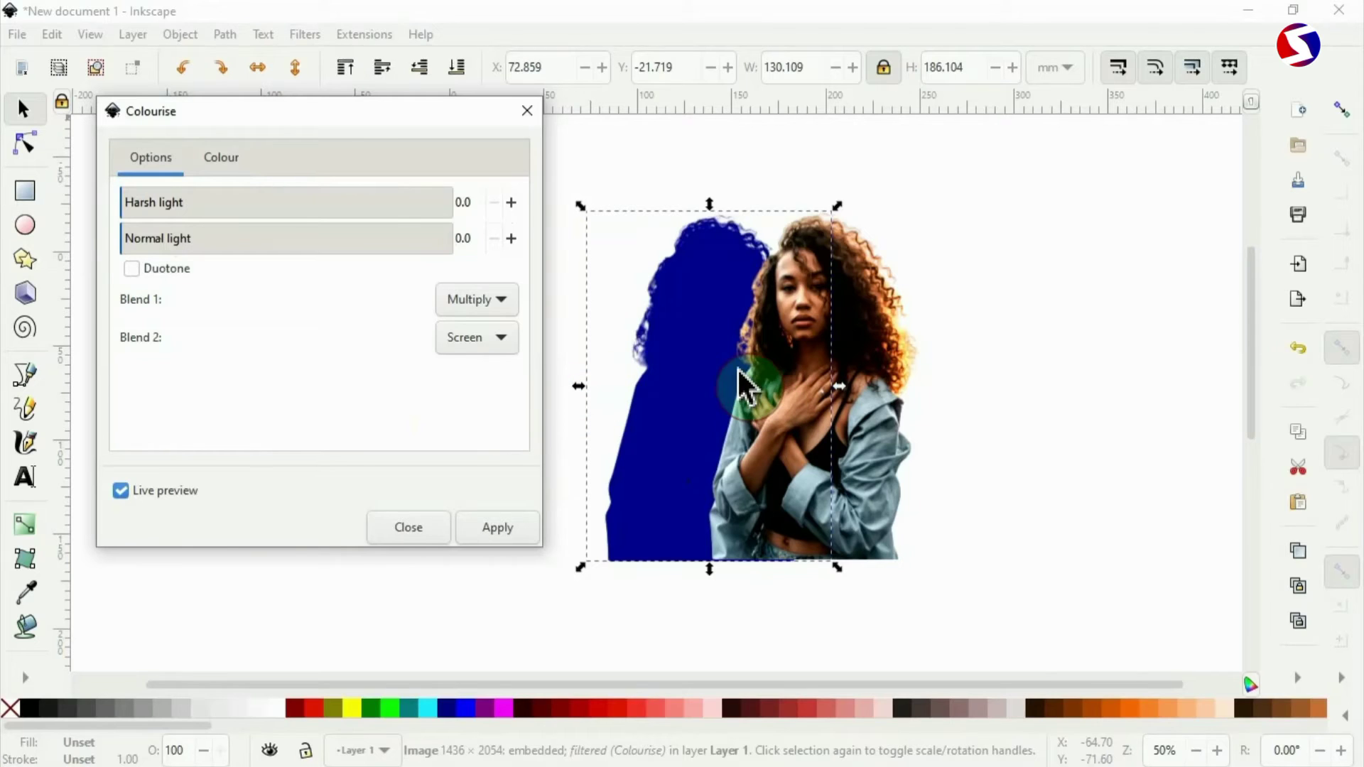
Step: In HSV mode, set hue 0 and value 100 to colourise the copy pure red (ff0000)
click(221, 157)
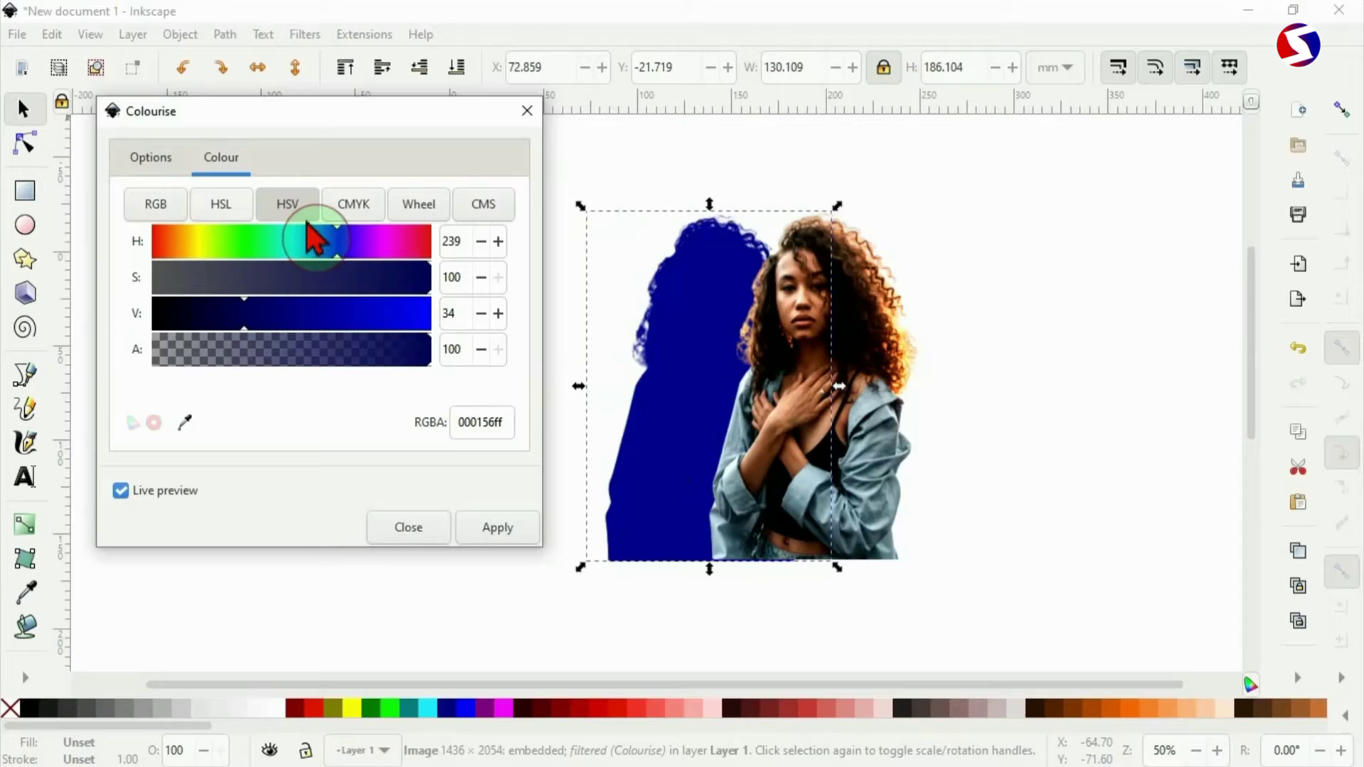
click(152, 212)
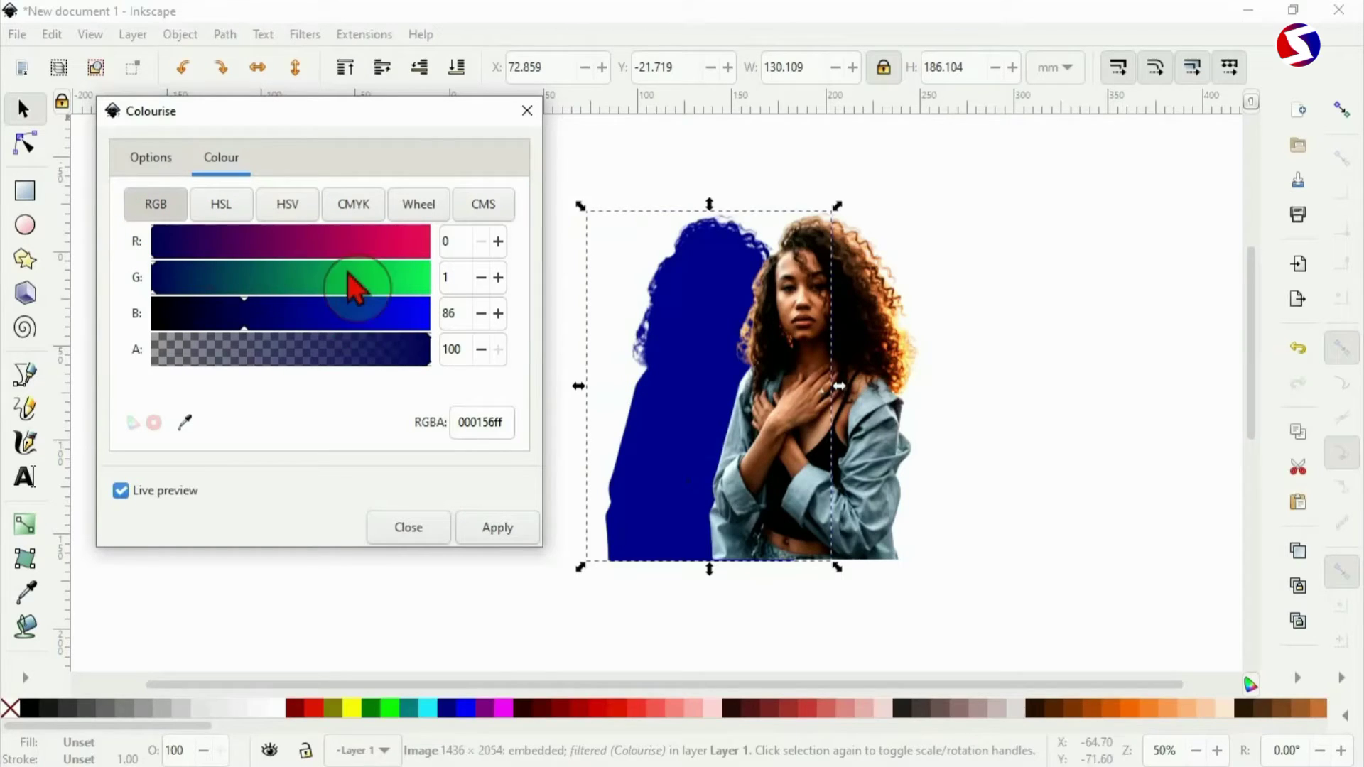
click(220, 213)
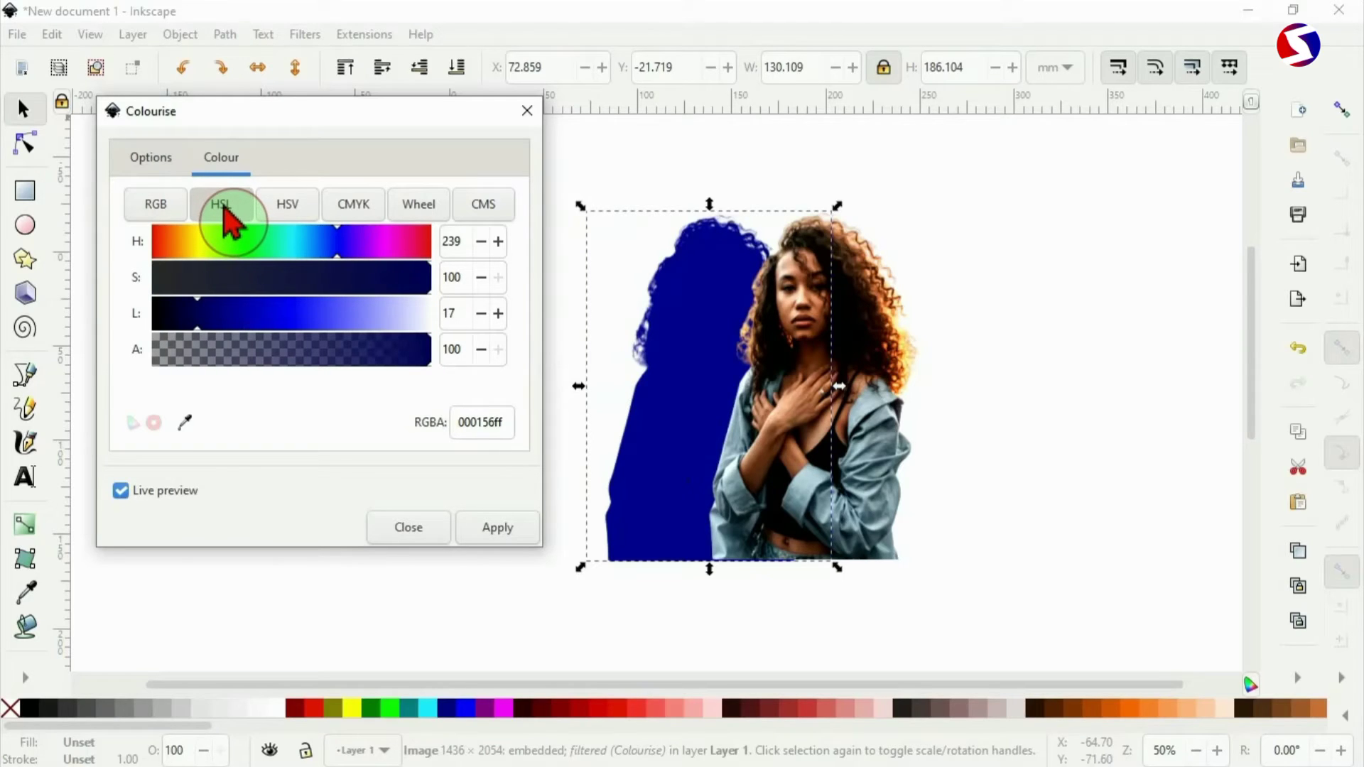
click(284, 208)
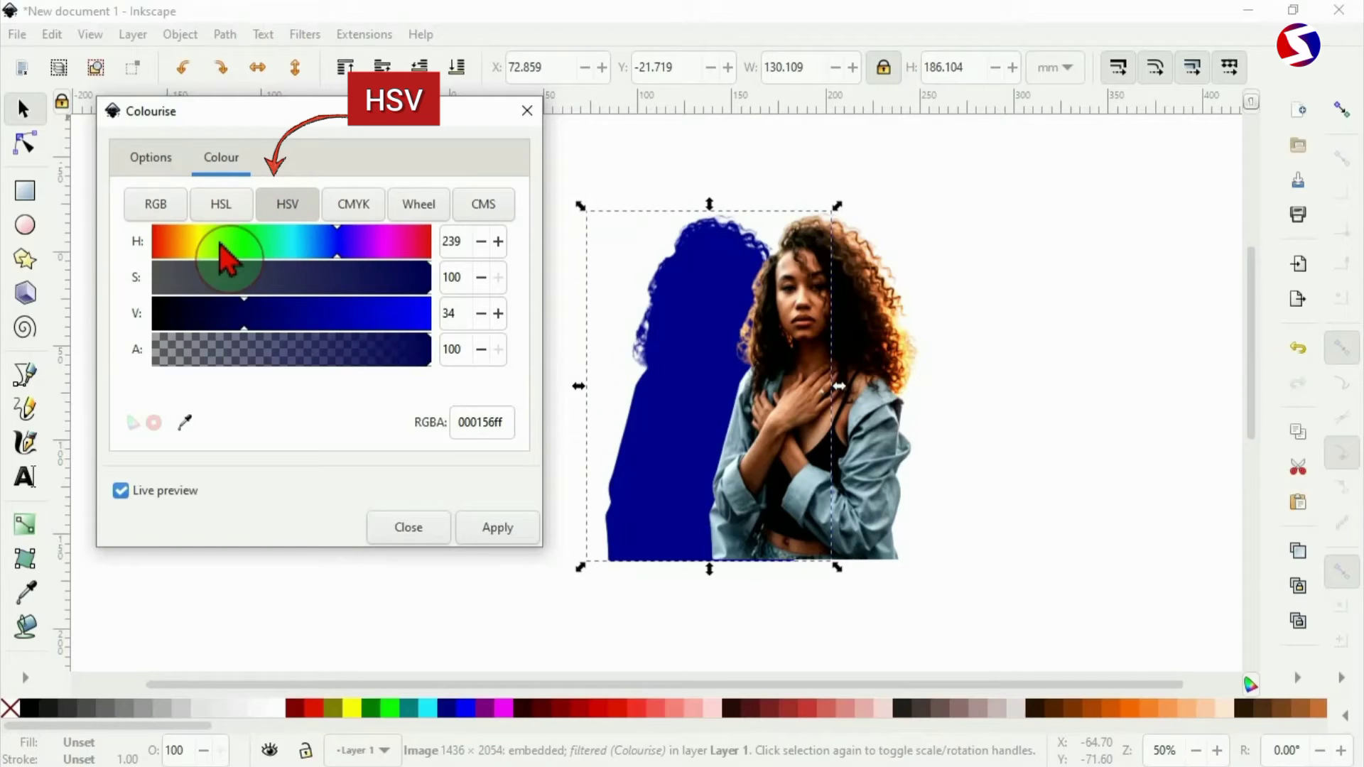
drag(180, 242, 146, 242)
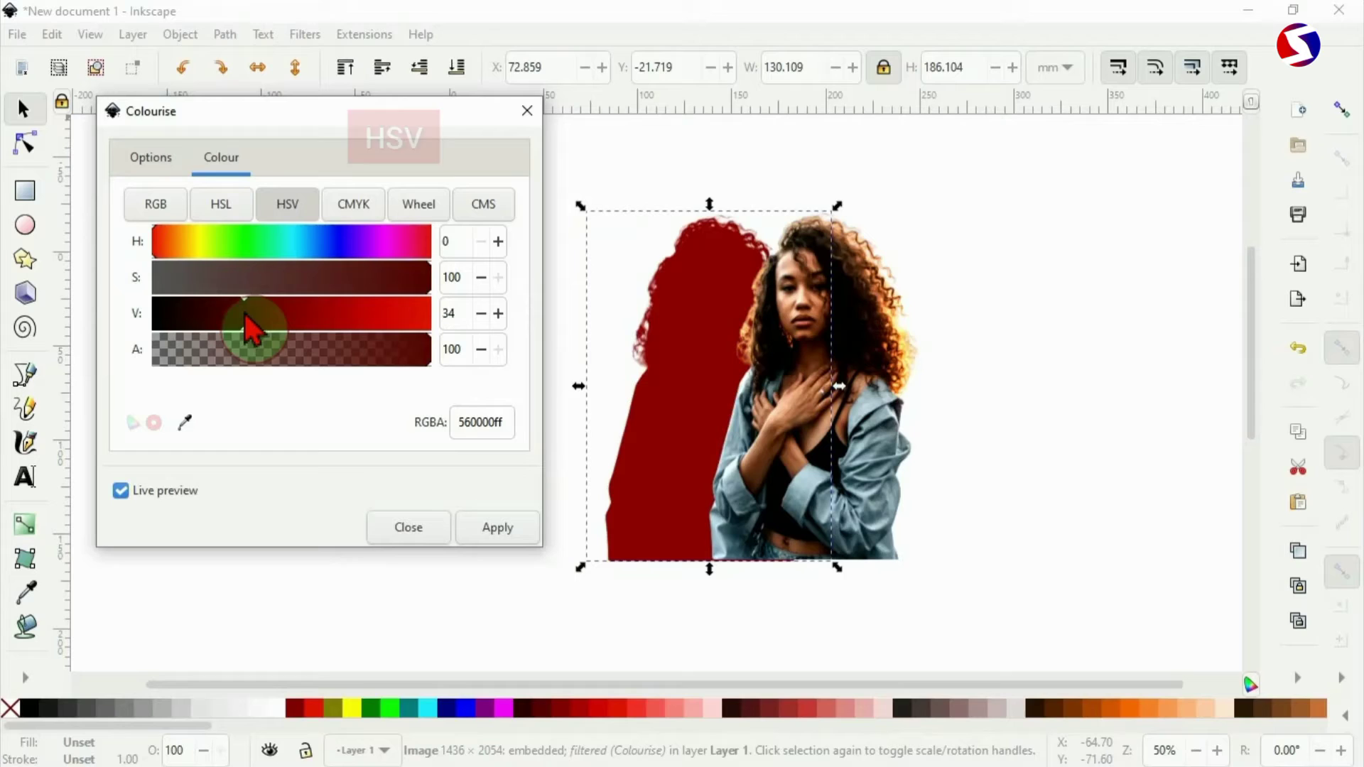
drag(250, 329, 438, 339)
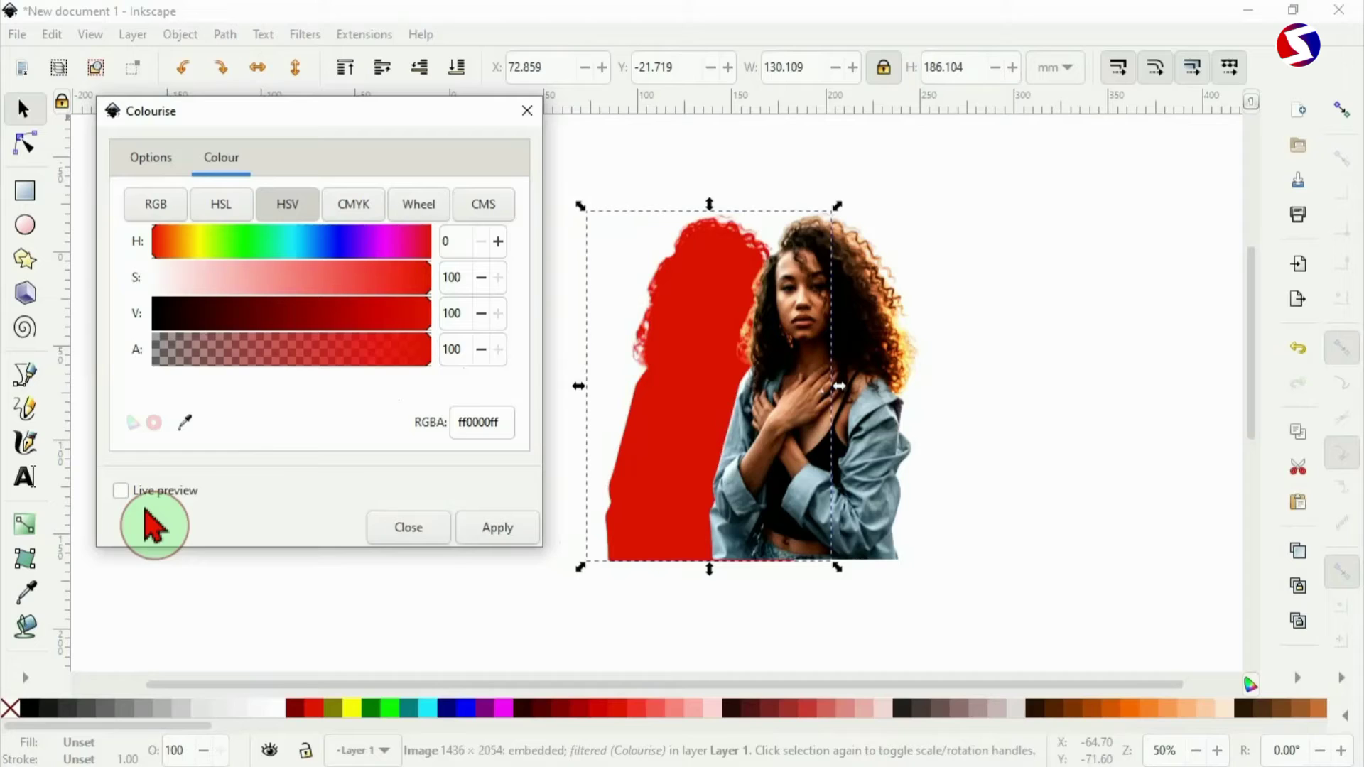
Step: Close the Colourise settings and stretch the red silhouette wider on the left and taller at the top
click(526, 112)
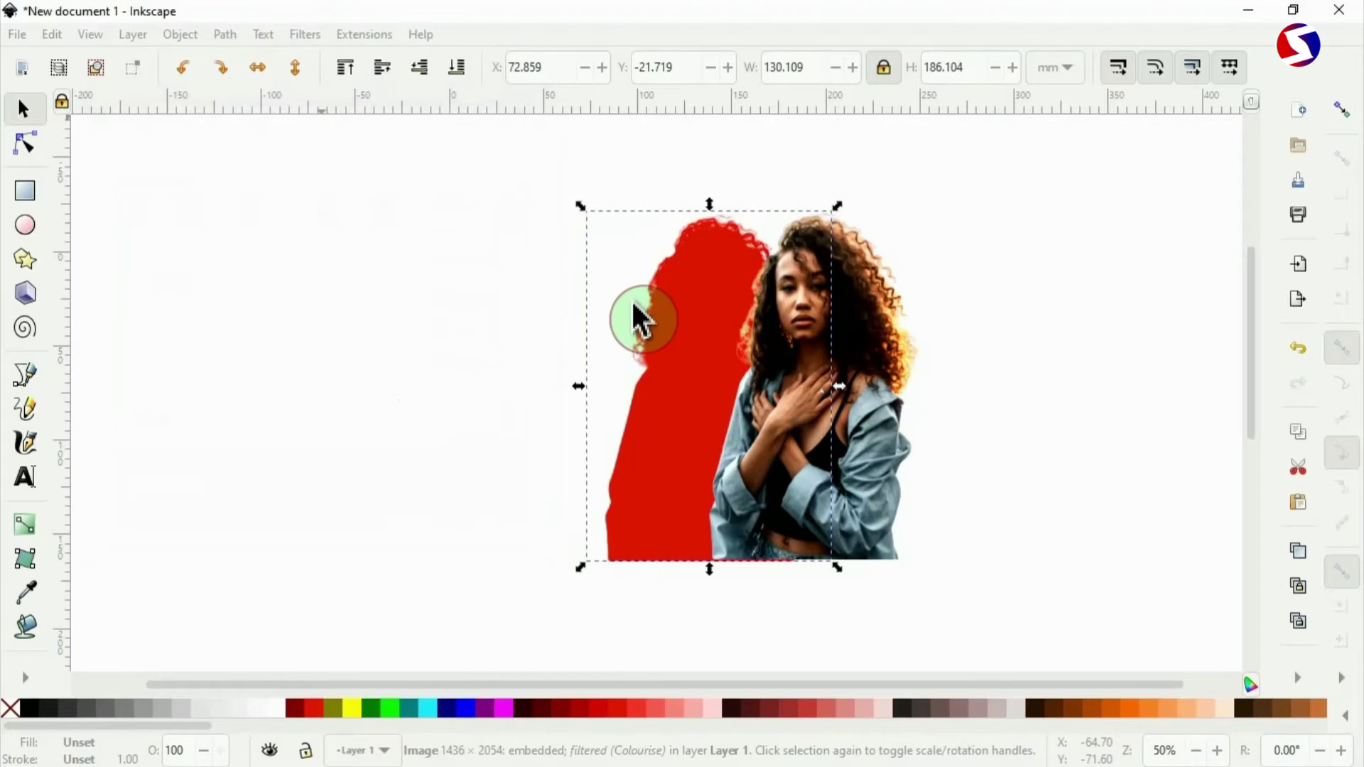
drag(577, 387, 557, 387)
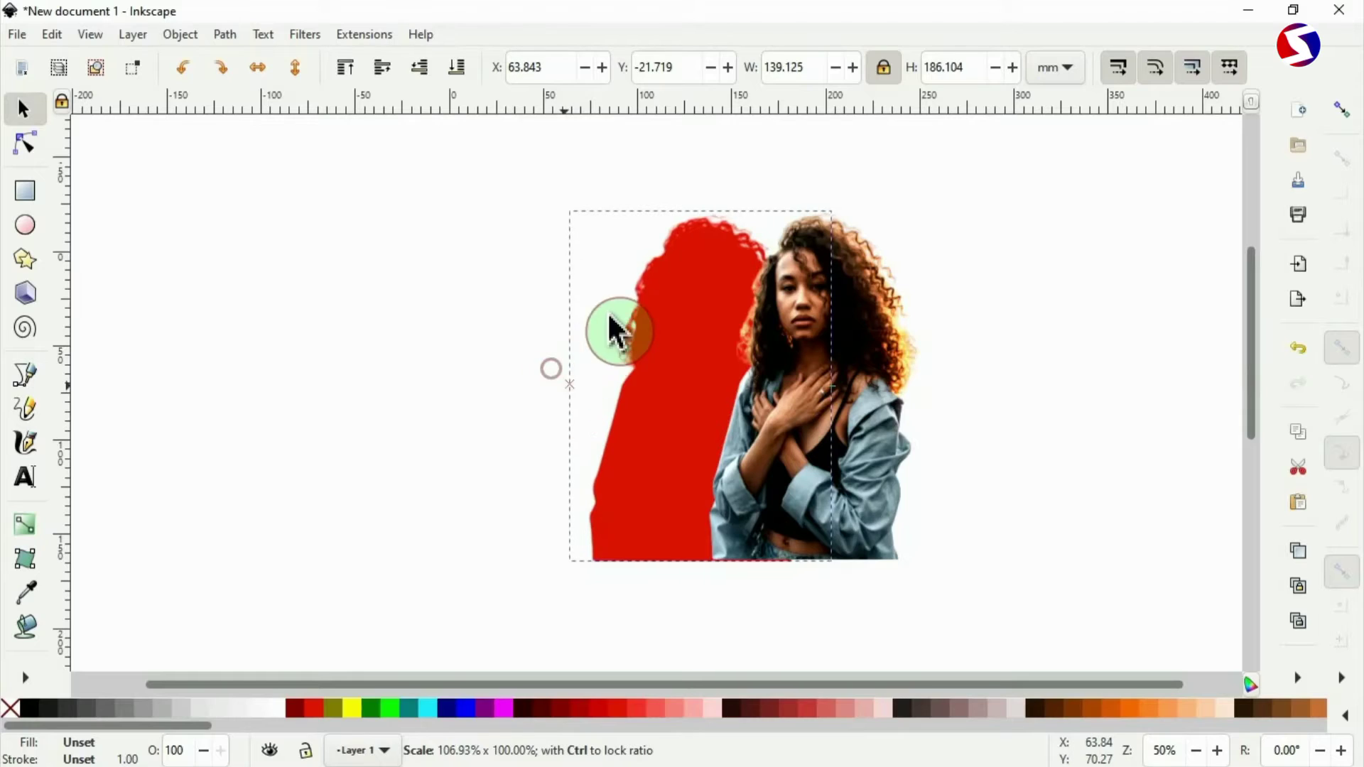
drag(694, 206, 695, 198)
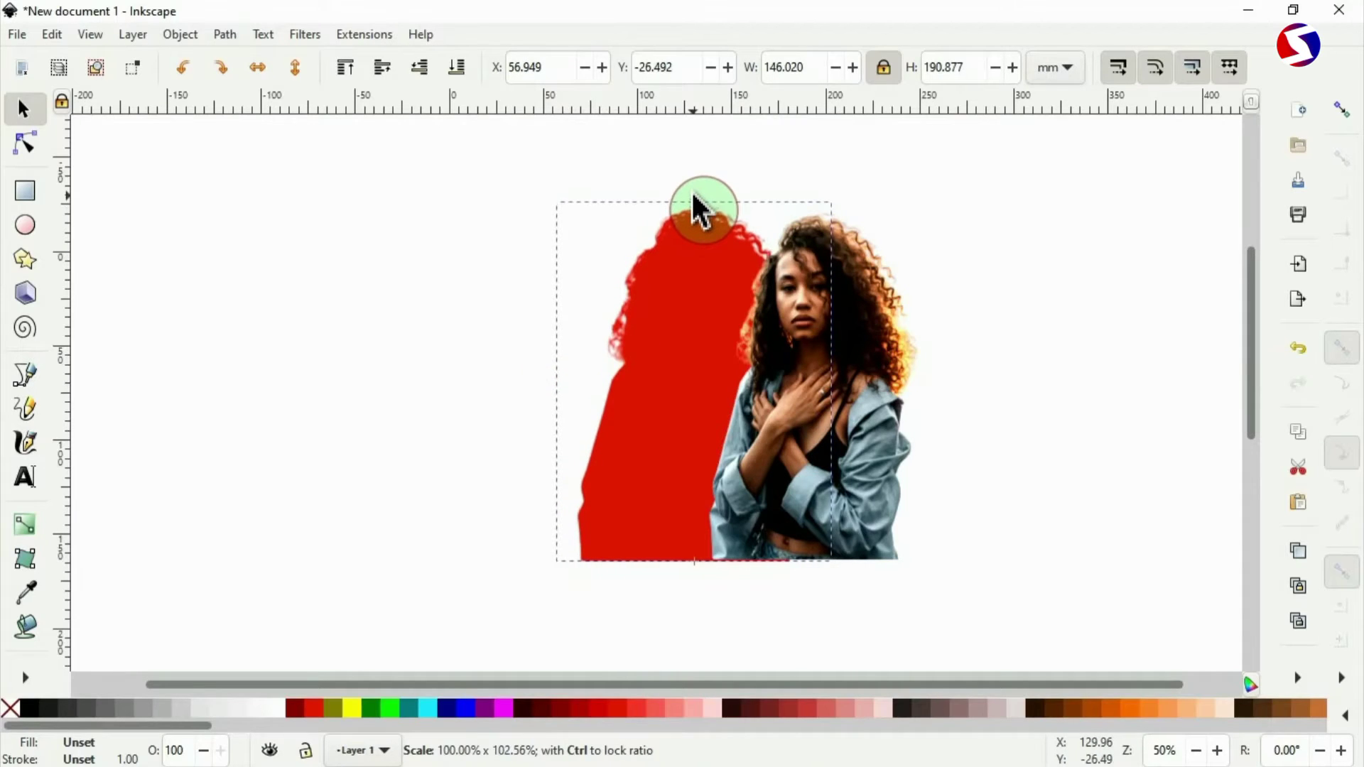
Step: Move the photo over the red silhouette, narrow the silhouette slightly, and align them into an outline
click(866, 299)
drag(863, 297, 742, 294)
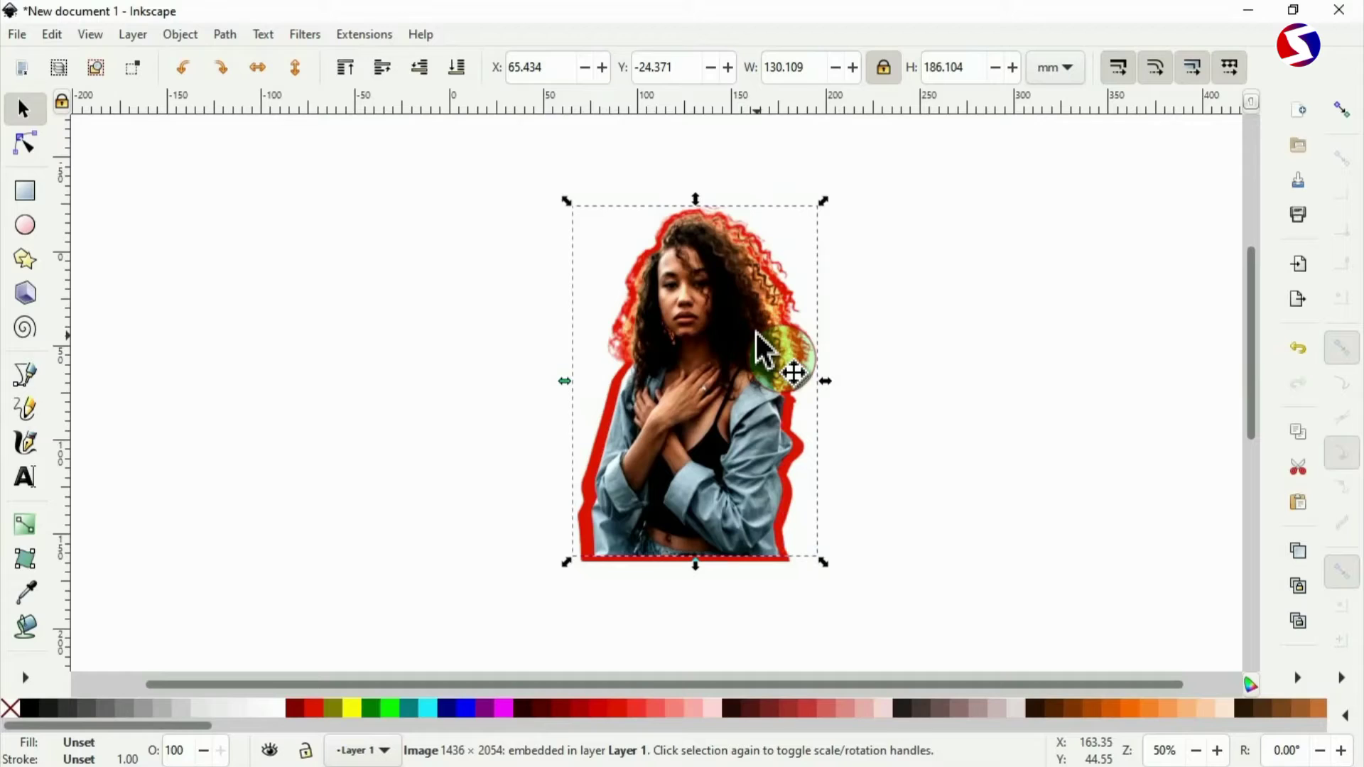
alt+click(737, 373)
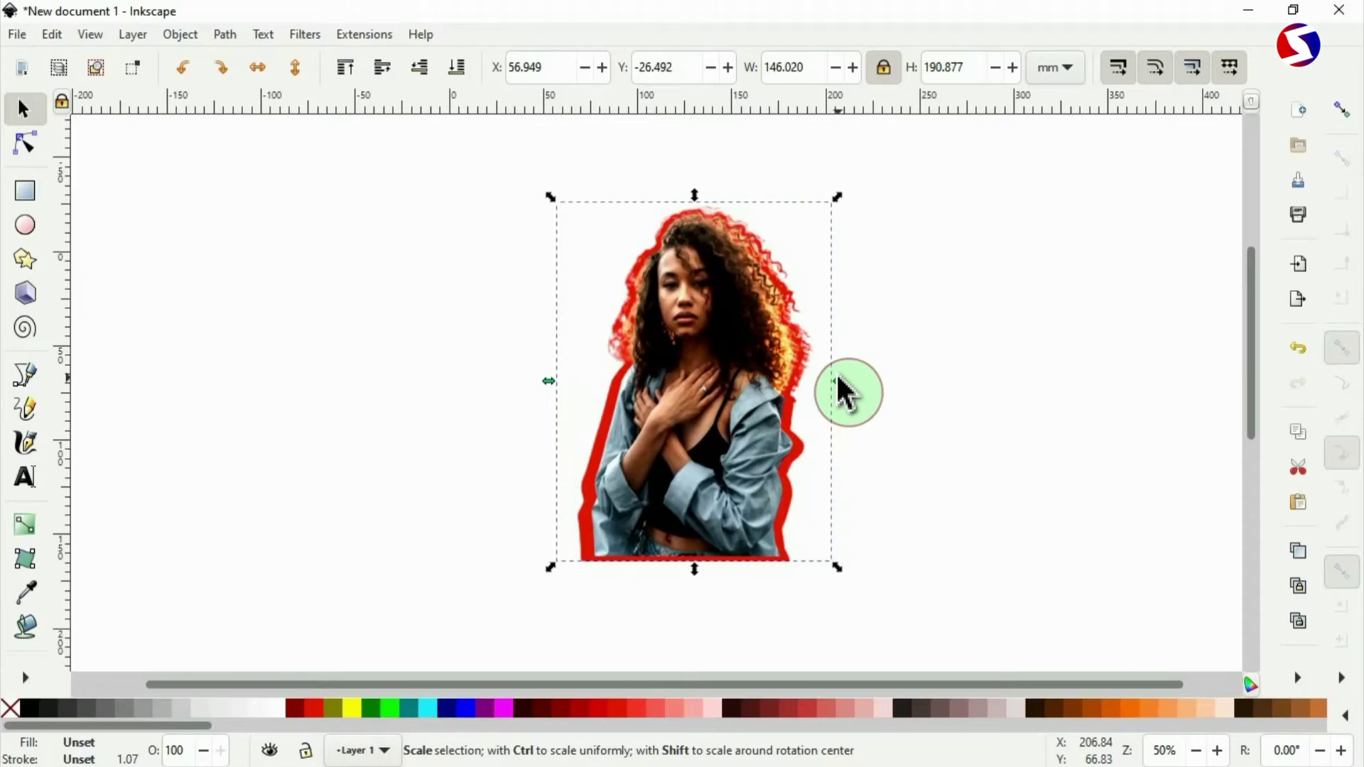
drag(837, 380, 833, 377)
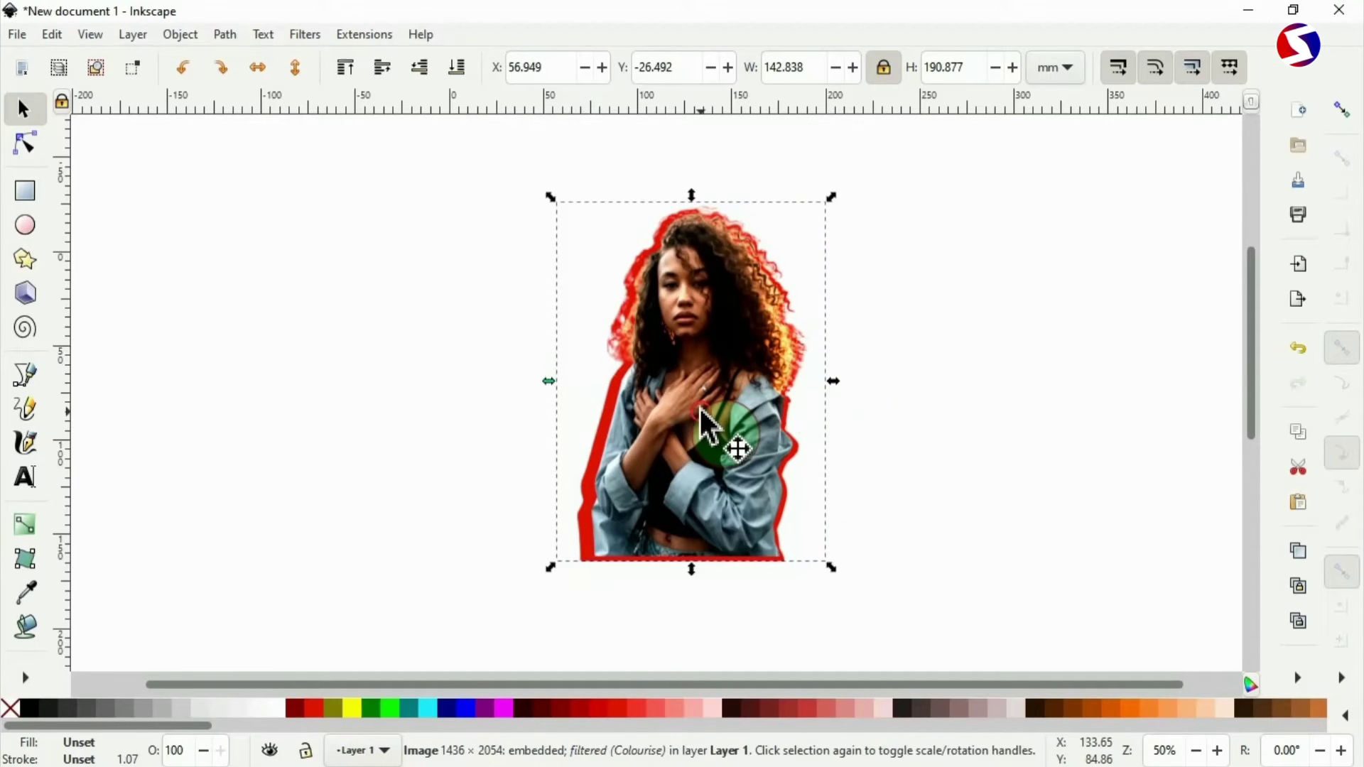
click(701, 407)
drag(700, 408, 688, 409)
Step: Make two duplicates of the photo and place them side by side to the right
right_click(689, 409)
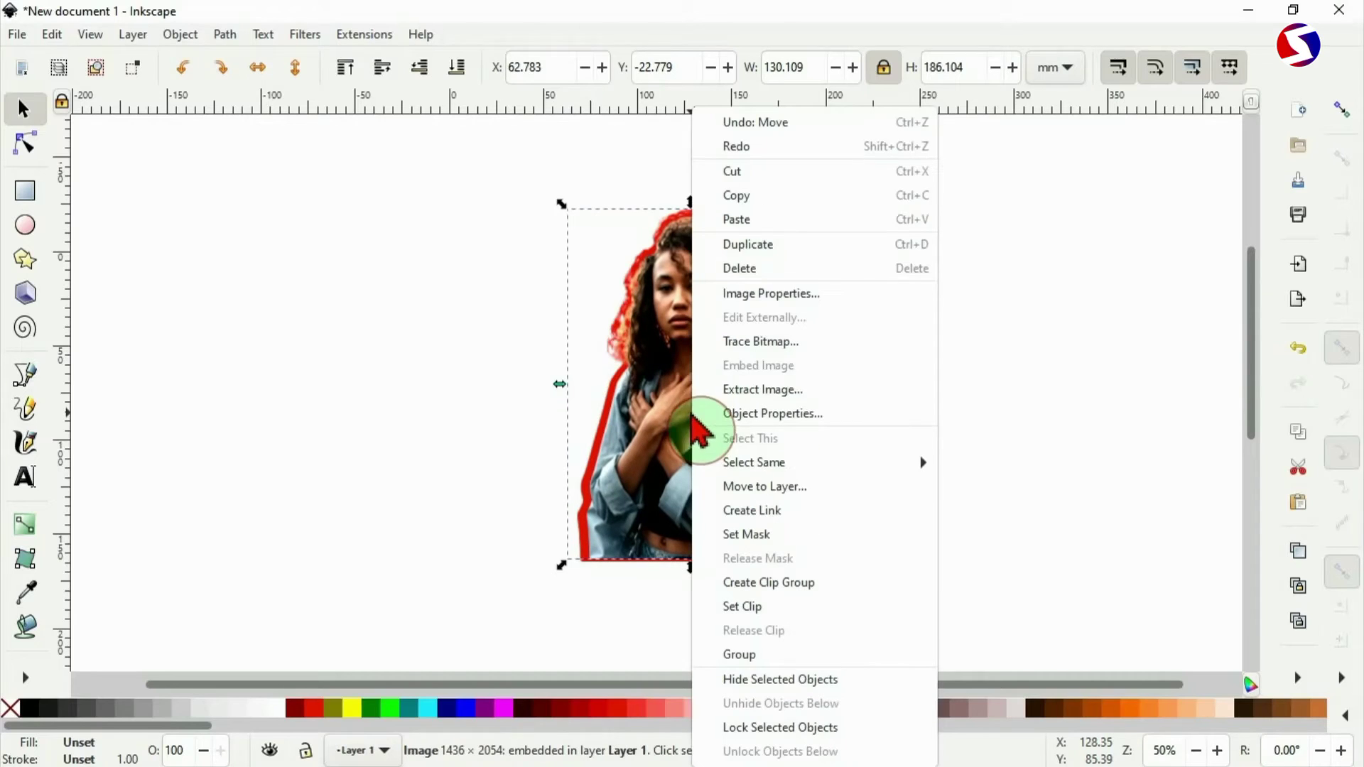
click(754, 249)
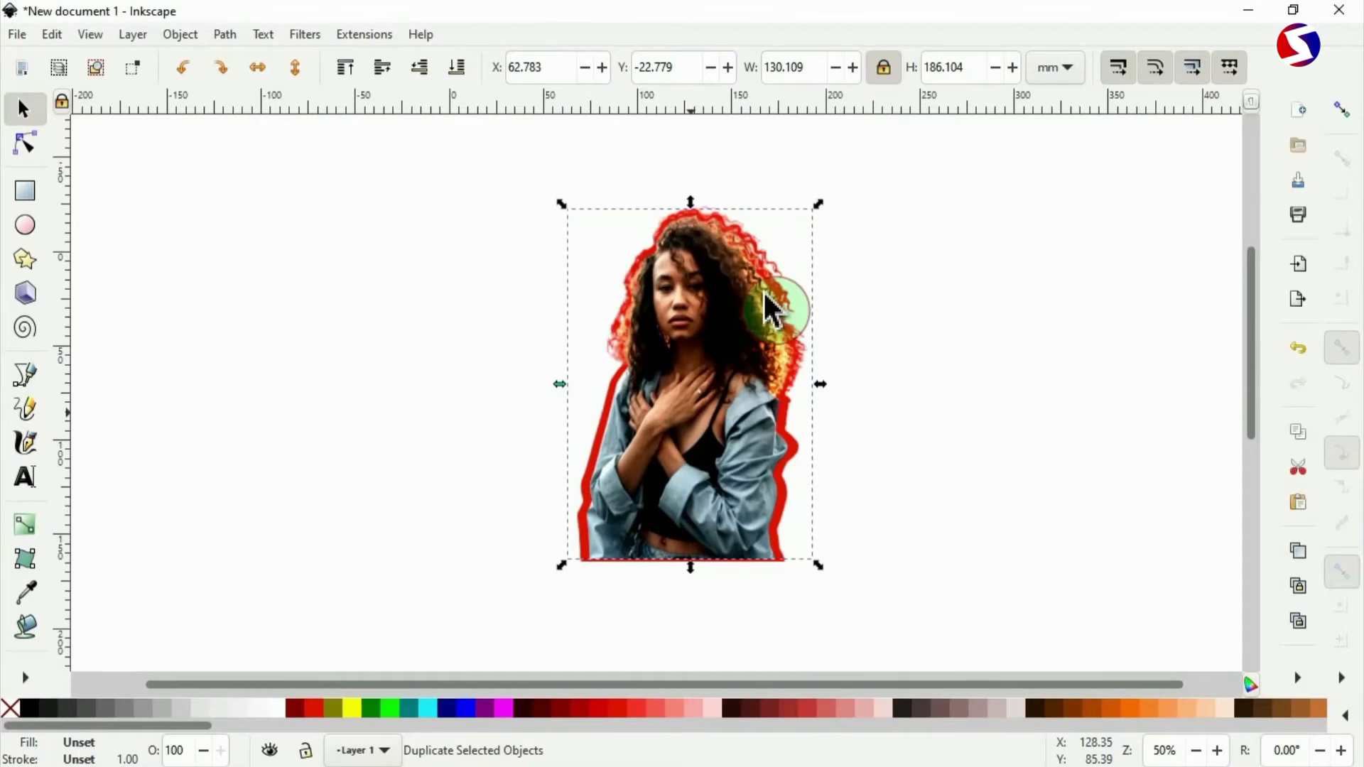
drag(743, 424, 871, 430)
scroll(871, 430, down, 3)
drag(895, 297, 935, 307)
drag(752, 684, 784, 684)
key(ctrl+d)
drag(923, 295, 1016, 317)
Step: Apply a yellow Colourise filter (hue 62, f8ff00) to the middle copy with live preview
click(304, 34)
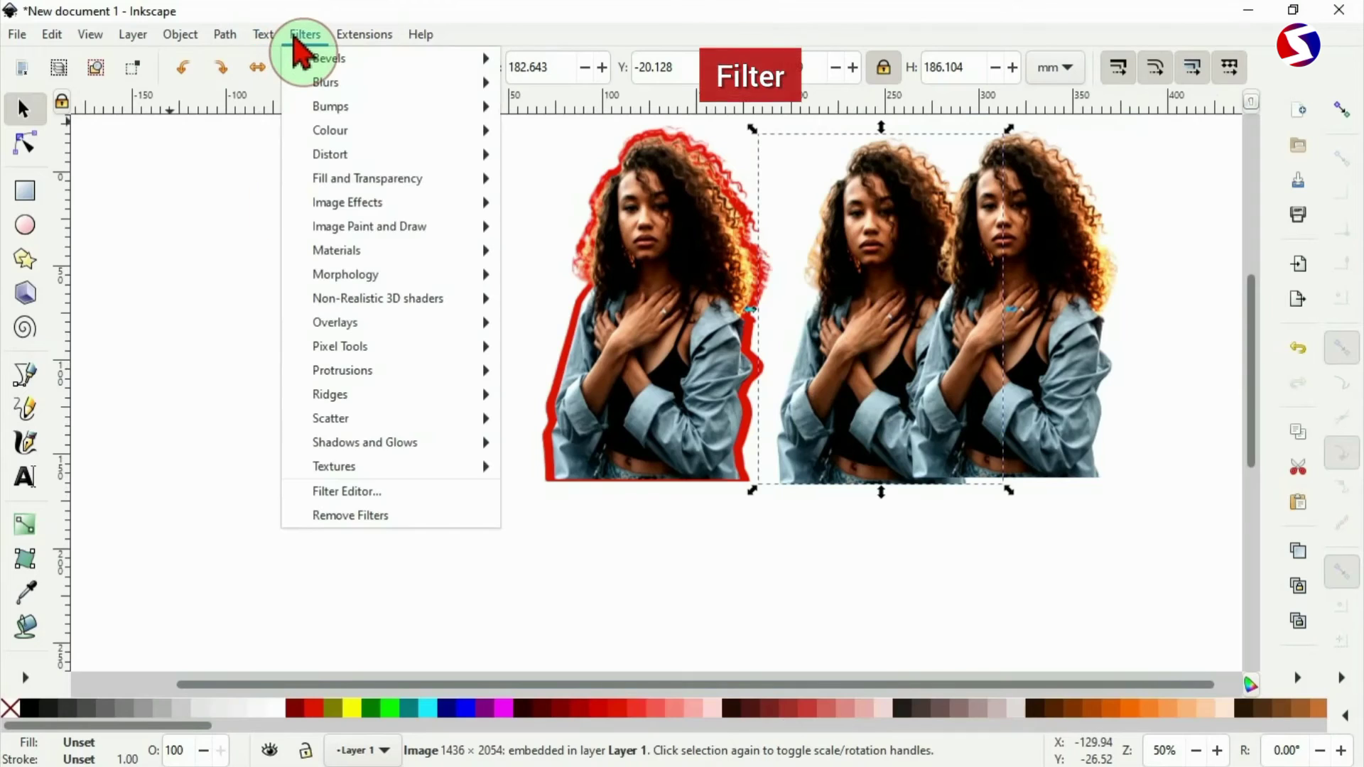
mouse_move(487, 134)
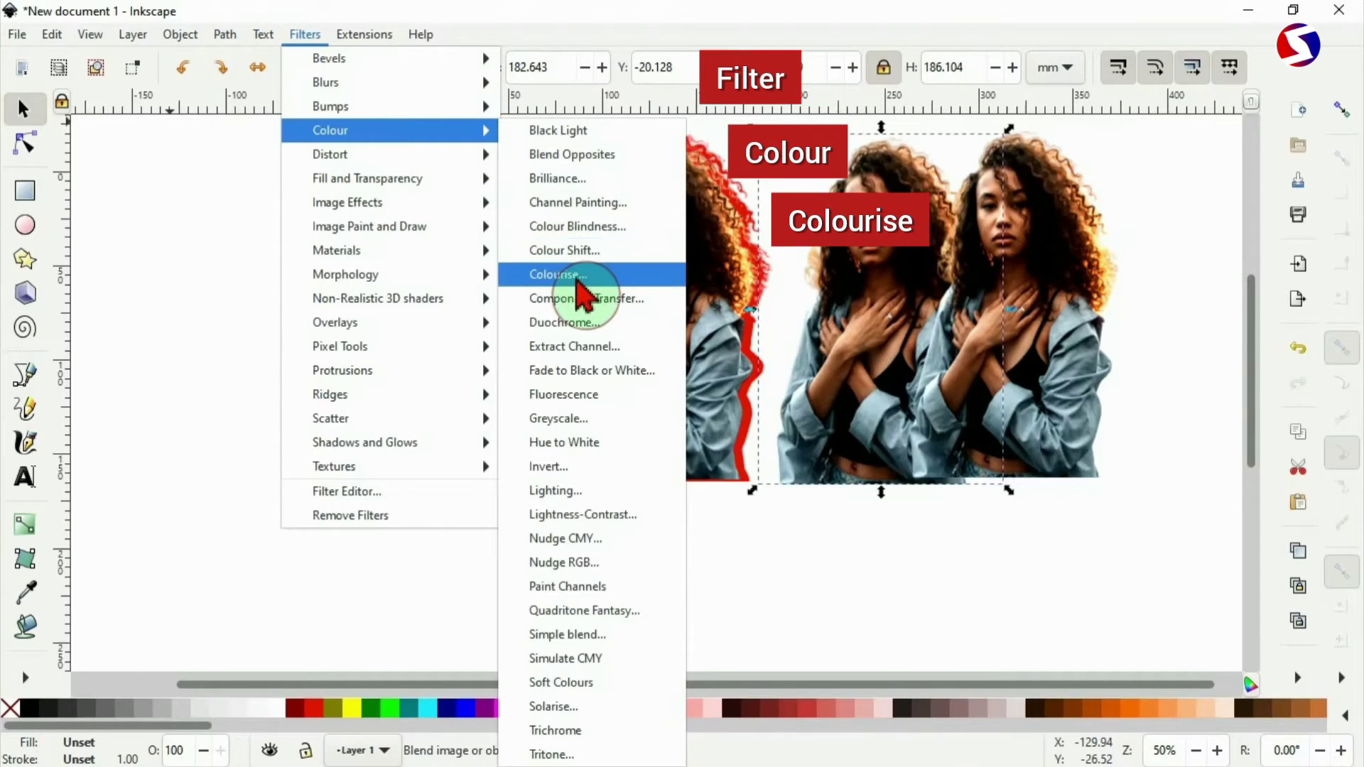
click(616, 277)
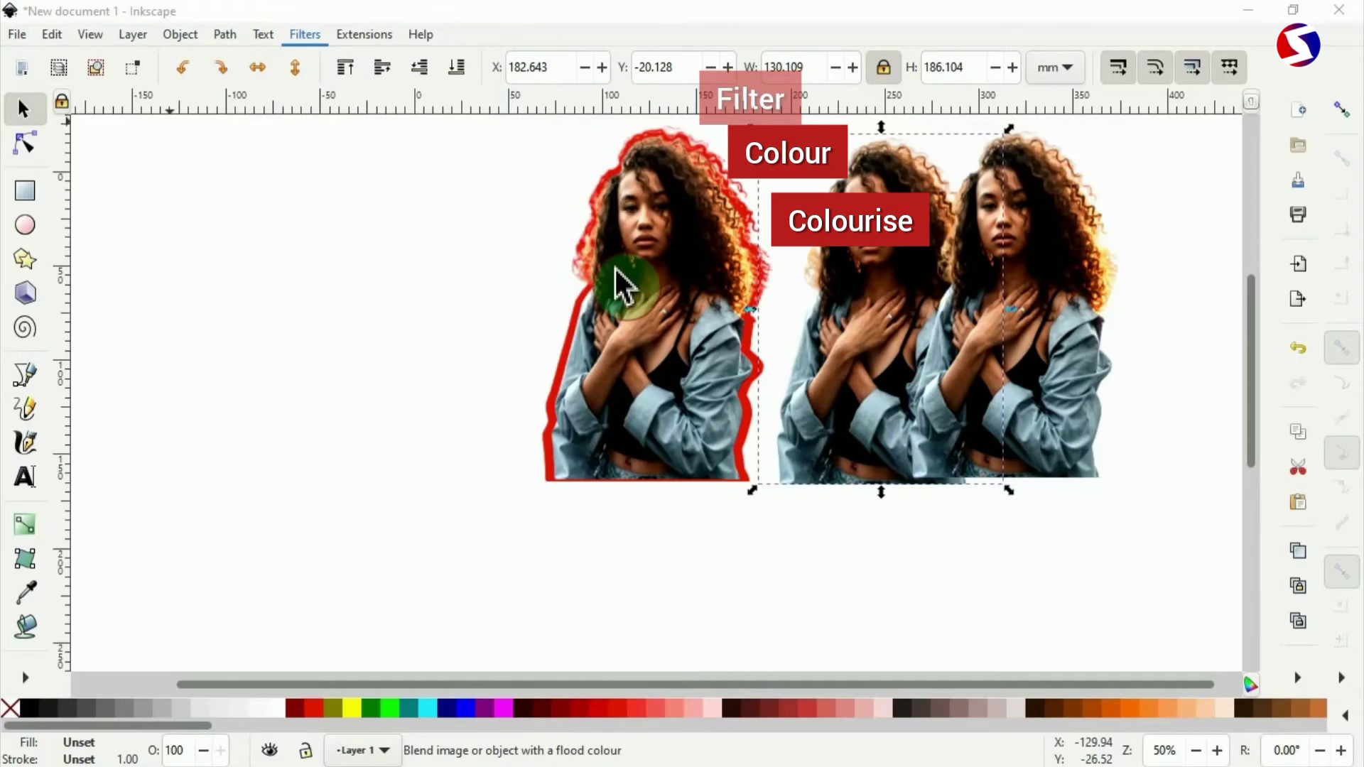
drag(475, 207, 365, 173)
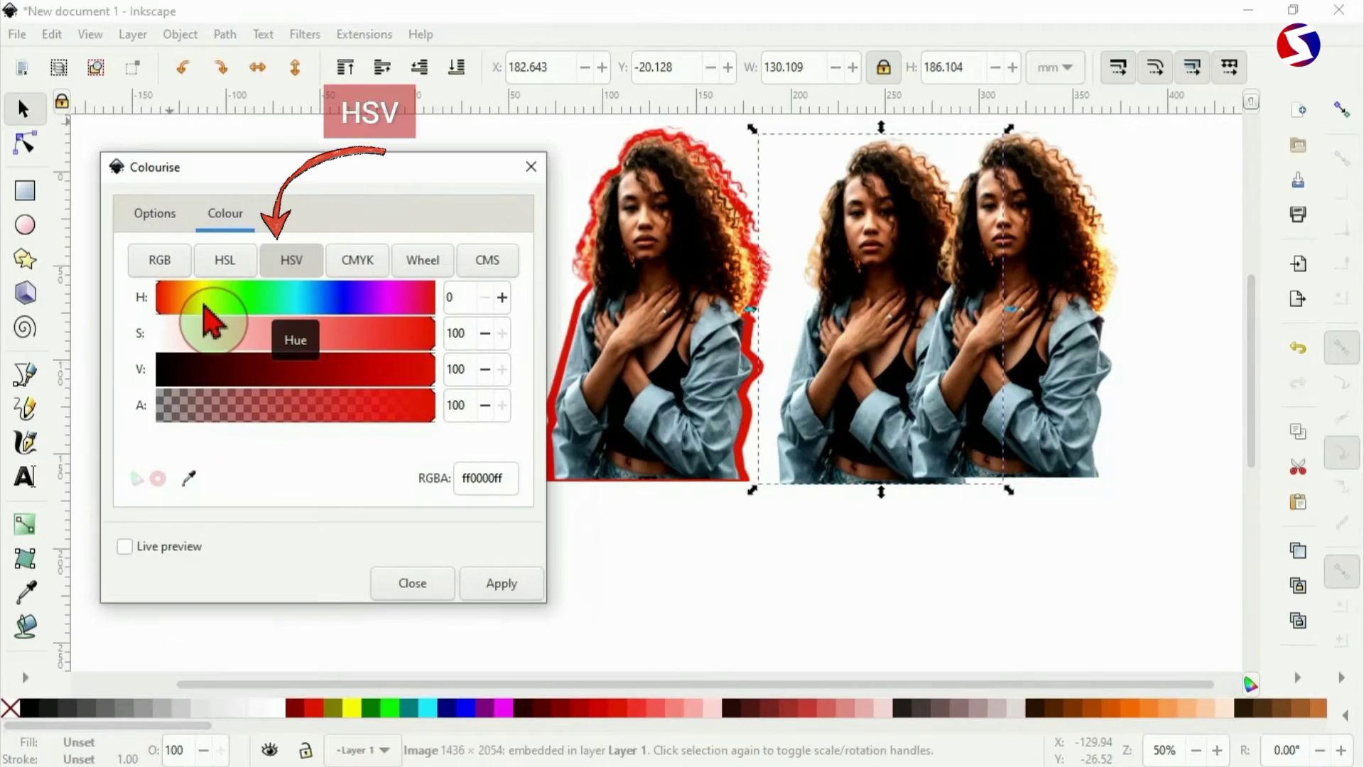
click(203, 304)
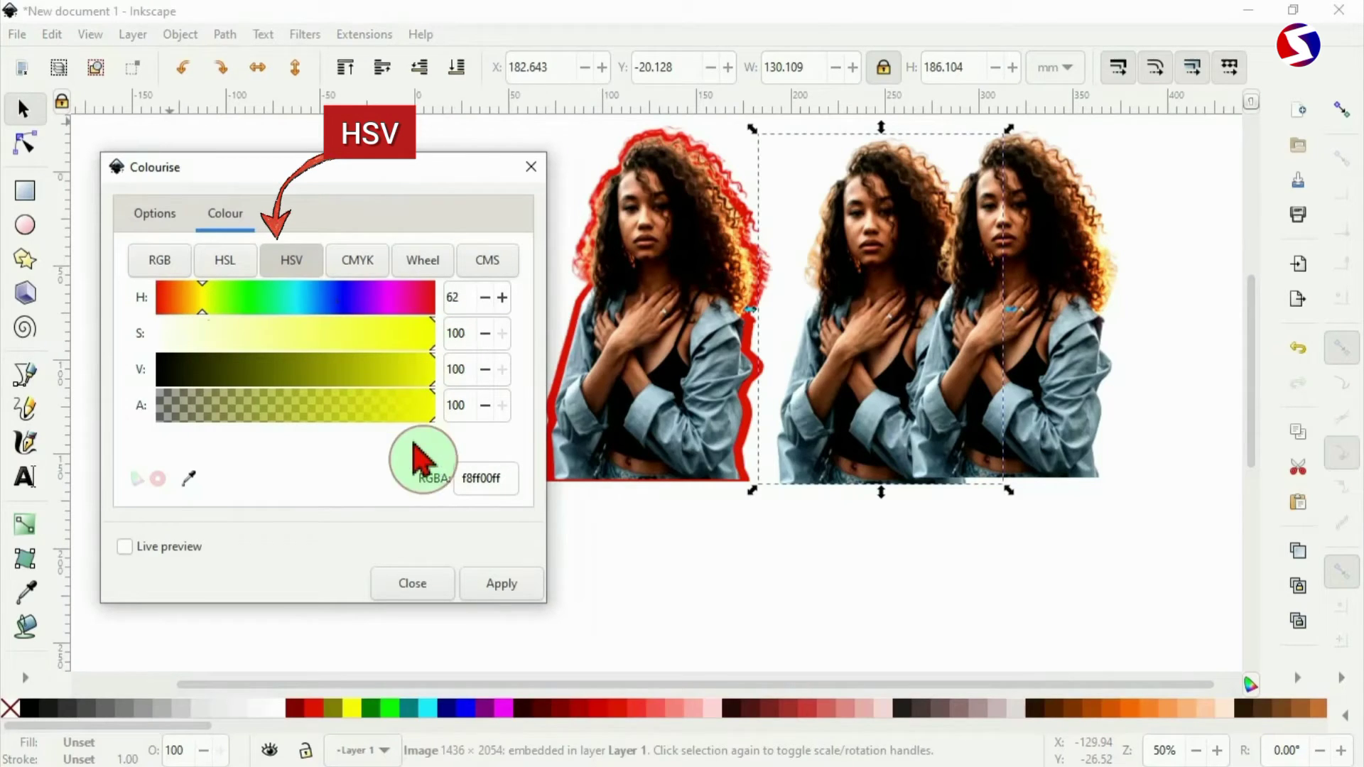
click(124, 547)
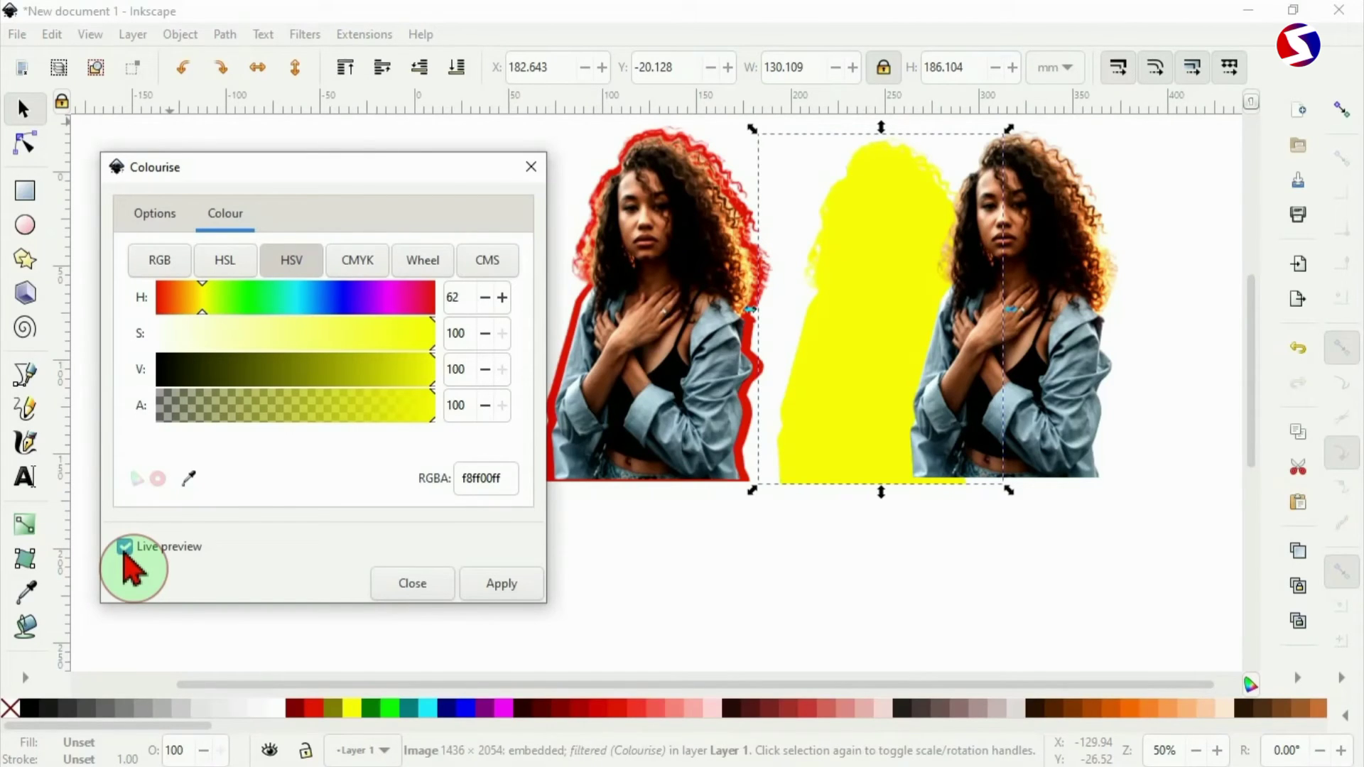
click(503, 581)
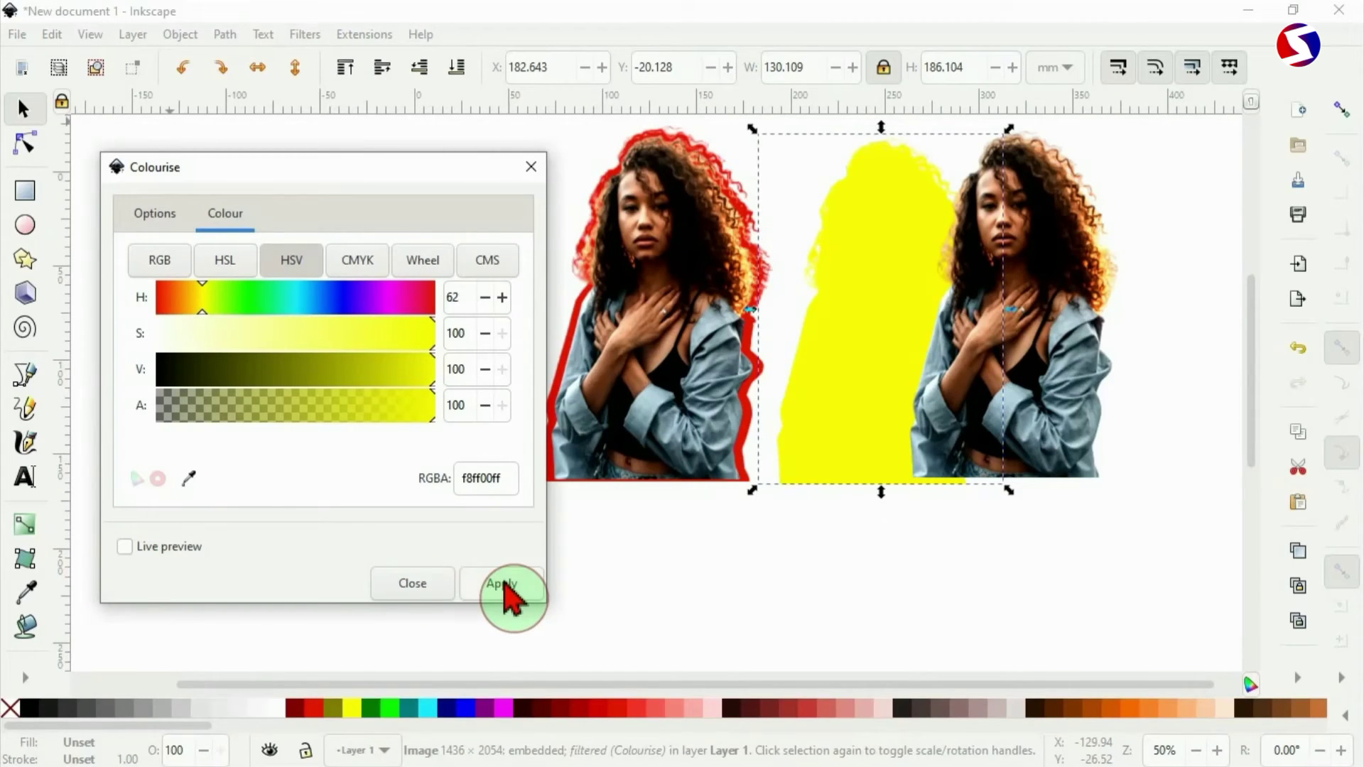
click(533, 171)
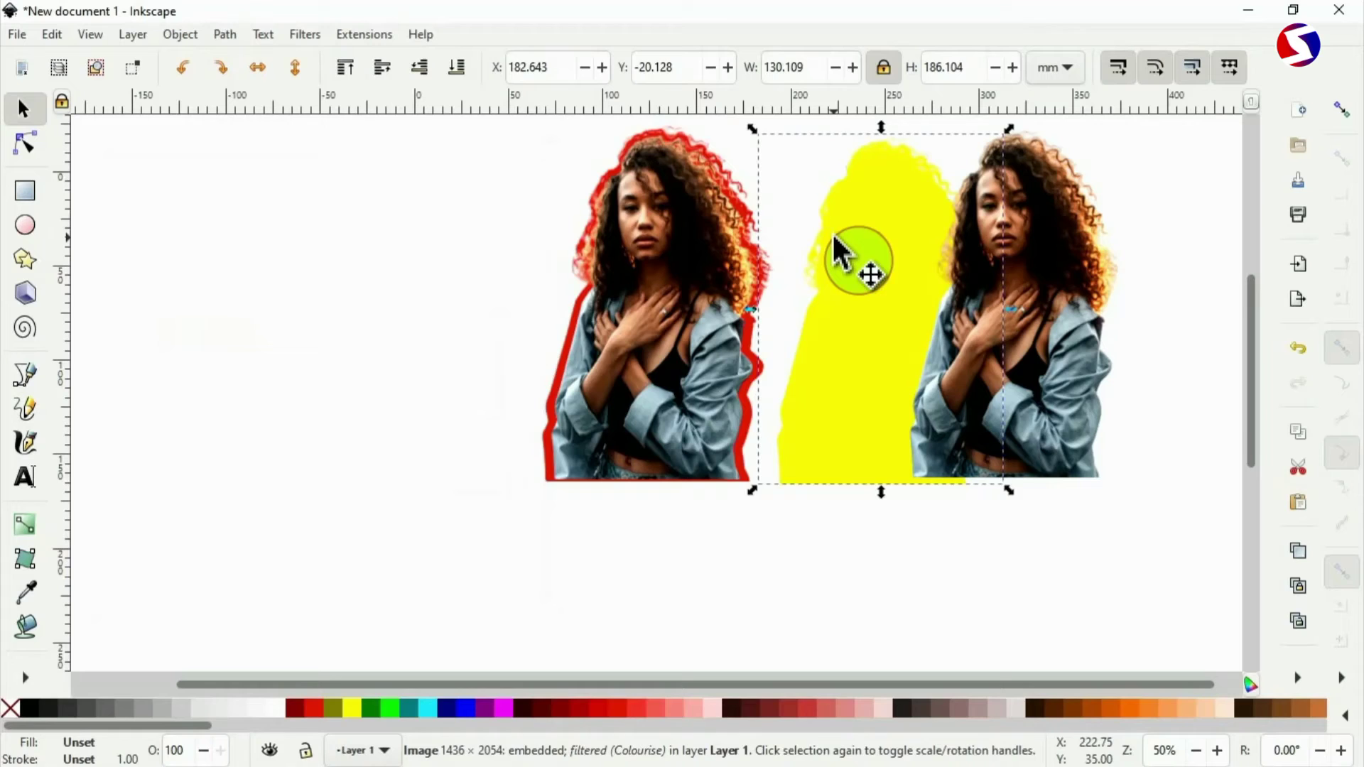
Step: Put the yellow silhouette behind the right photo and enlarge it to 137.534 × 188.755 mm
drag(835, 238, 973, 245)
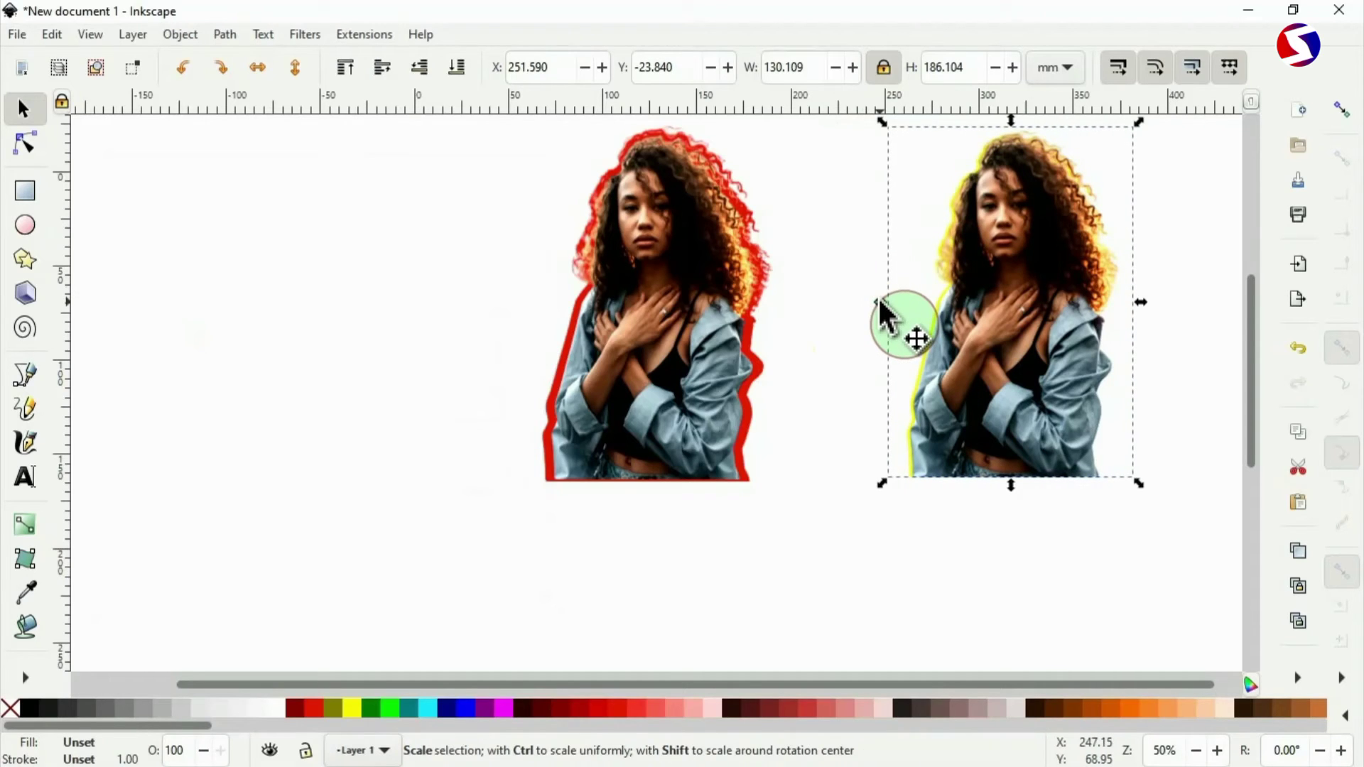
drag(881, 305, 876, 305)
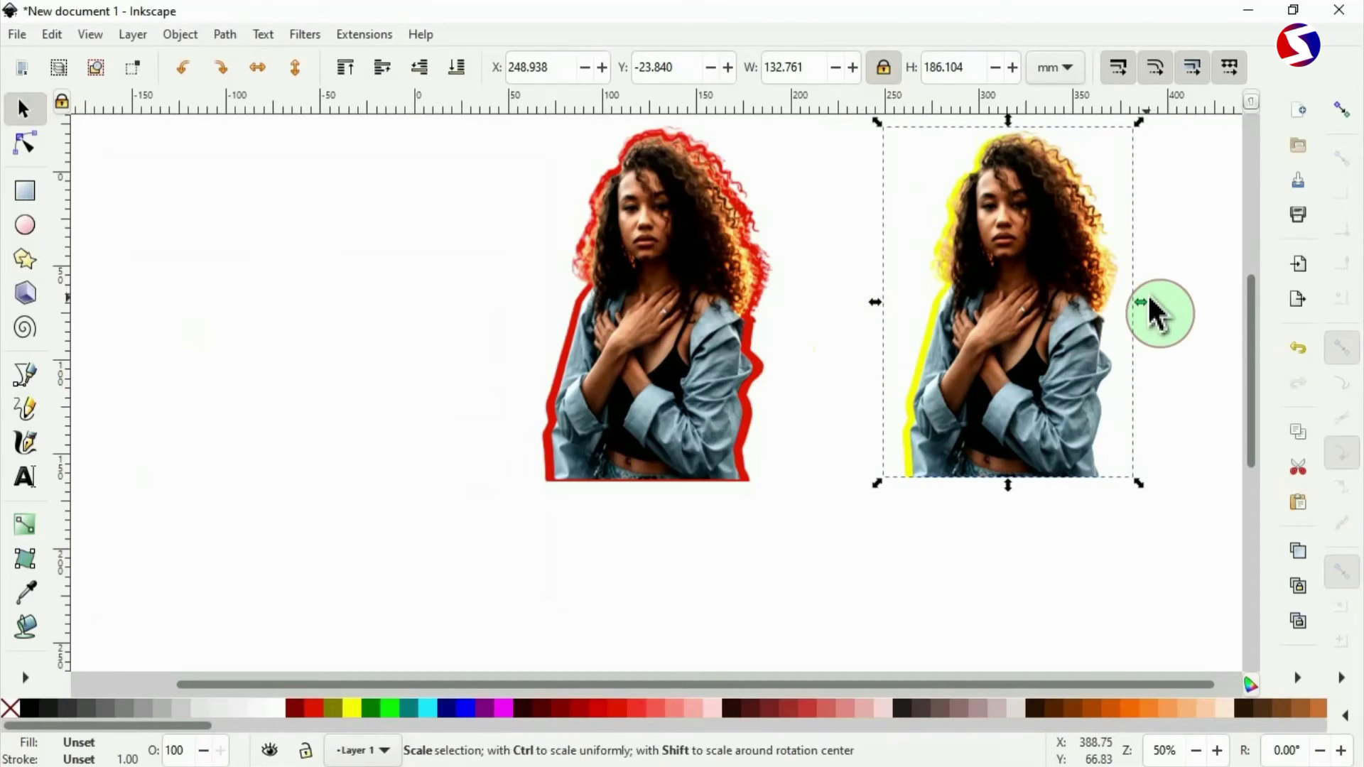
mouse_move(1139, 302)
mouse_down()
mouse_move(1154, 307)
mouse_move(1132, 299)
mouse_move(1132, 312)
mouse_up()
scroll(1128, 330, up, 3)
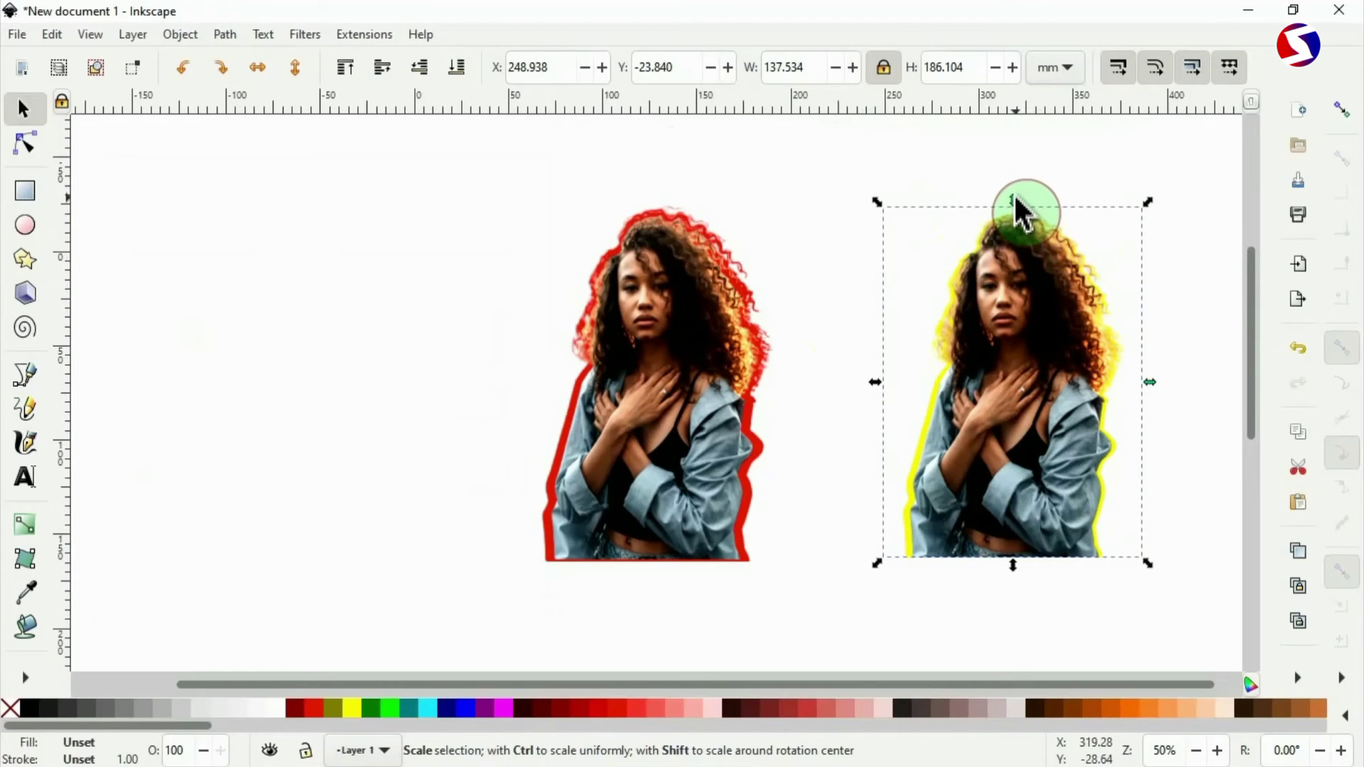
drag(1021, 206, 1020, 202)
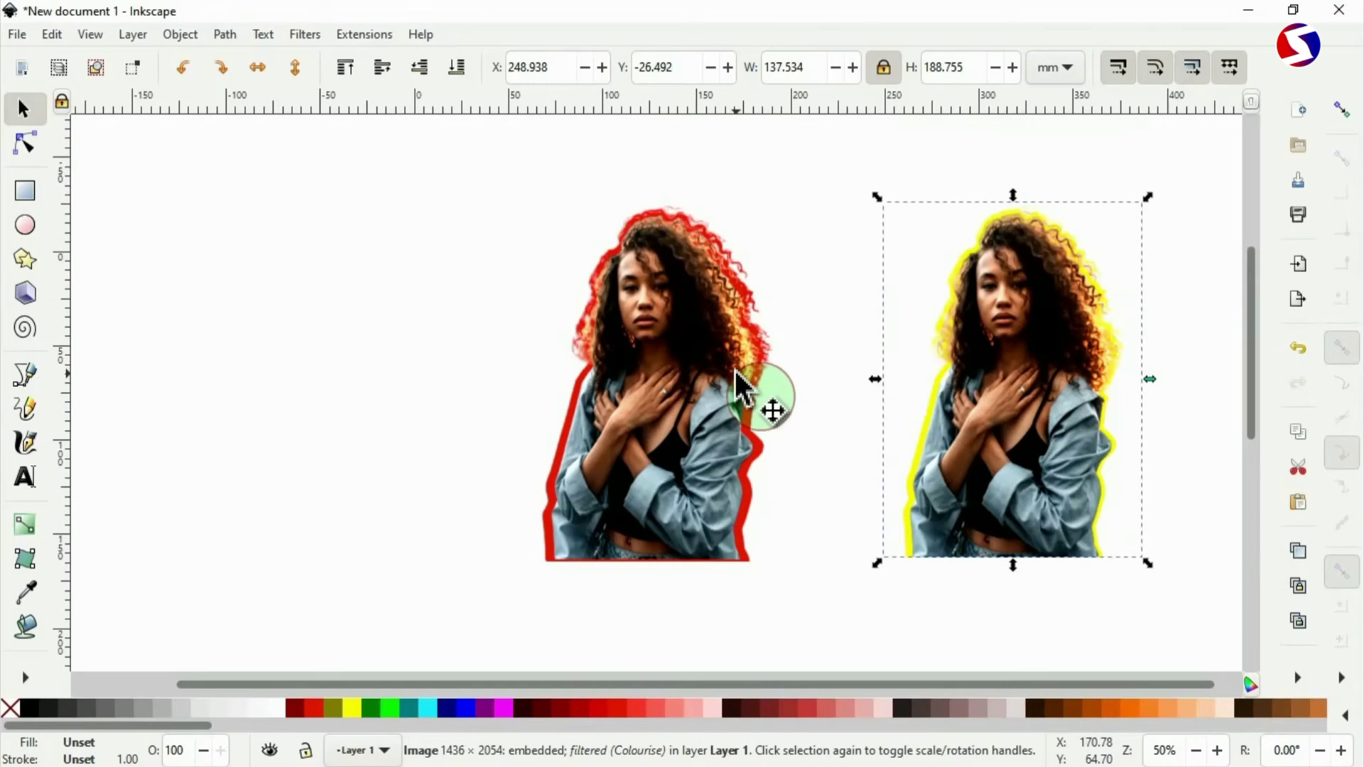
Step: Select the red silhouette beneath the left photo and duplicate it
click(738, 373)
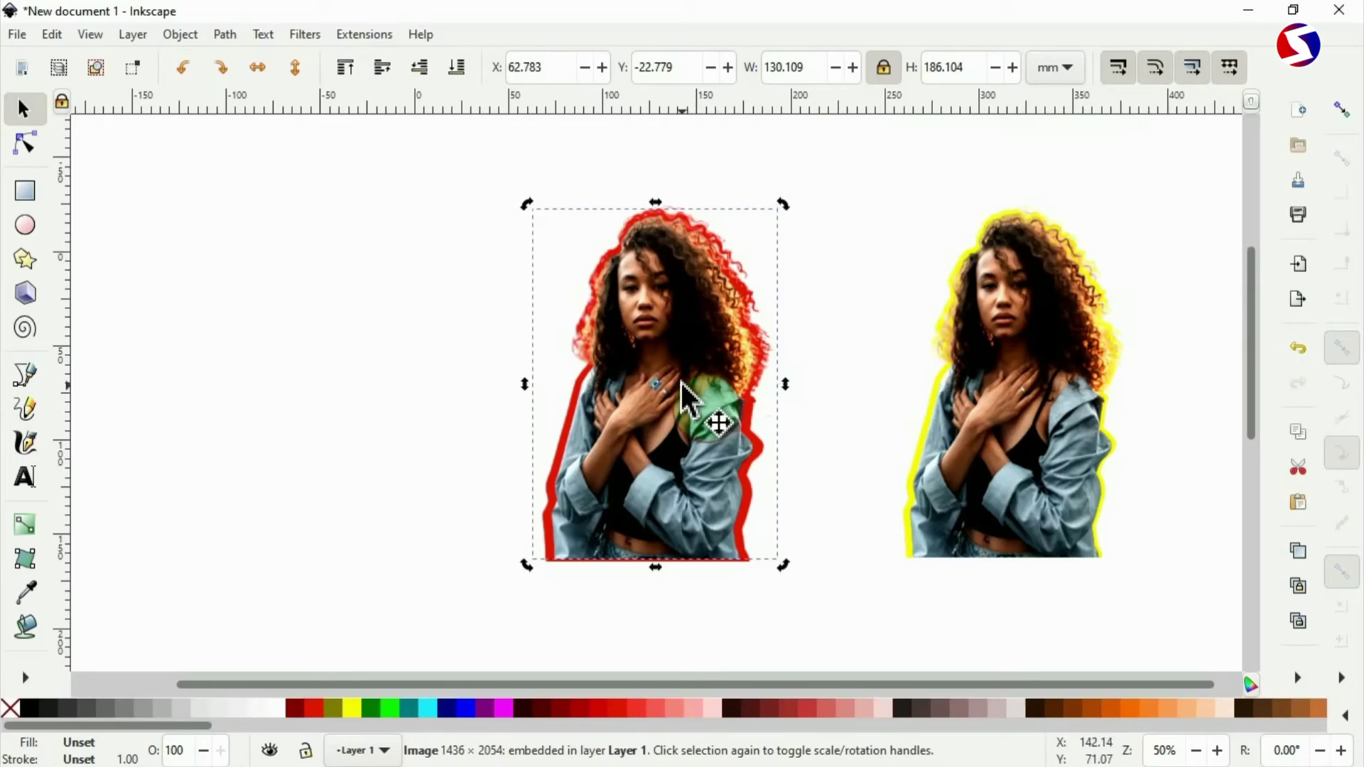
click(642, 435)
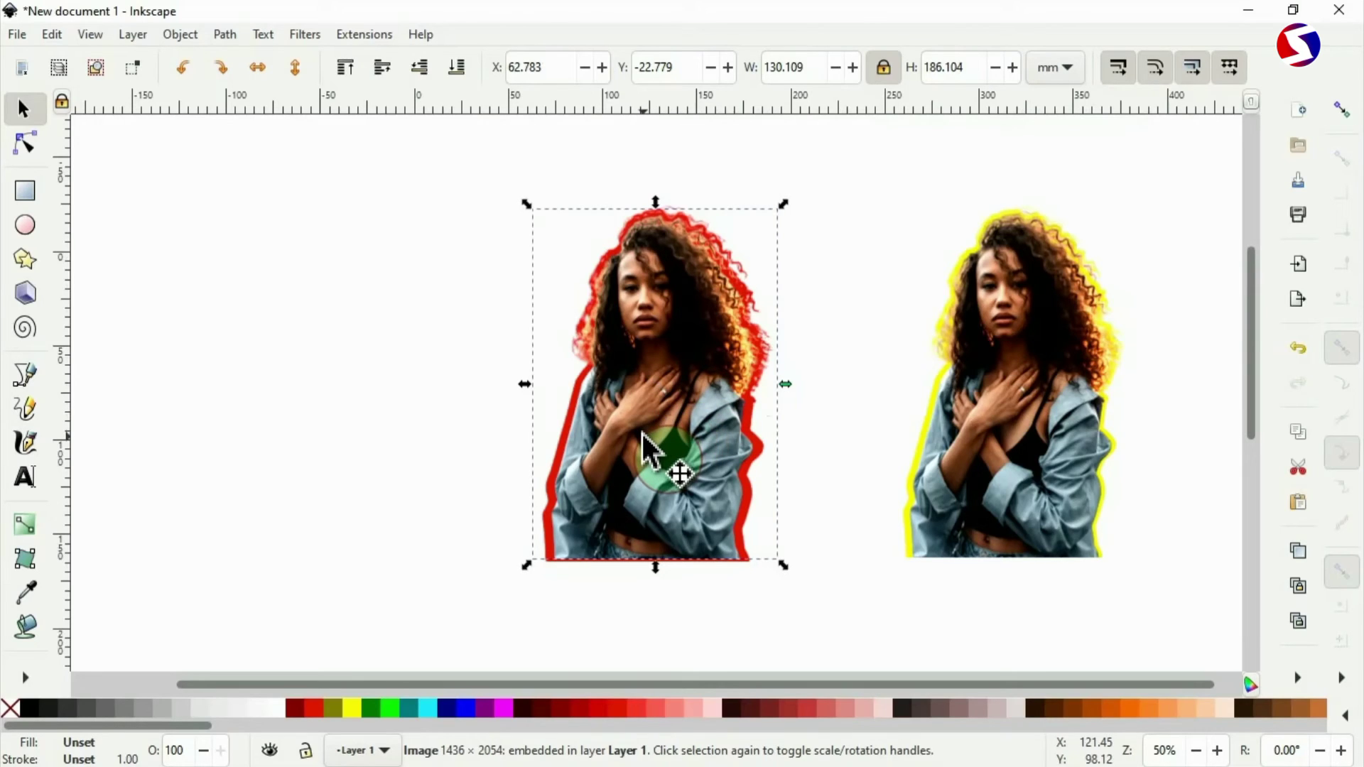
alt+click(643, 435)
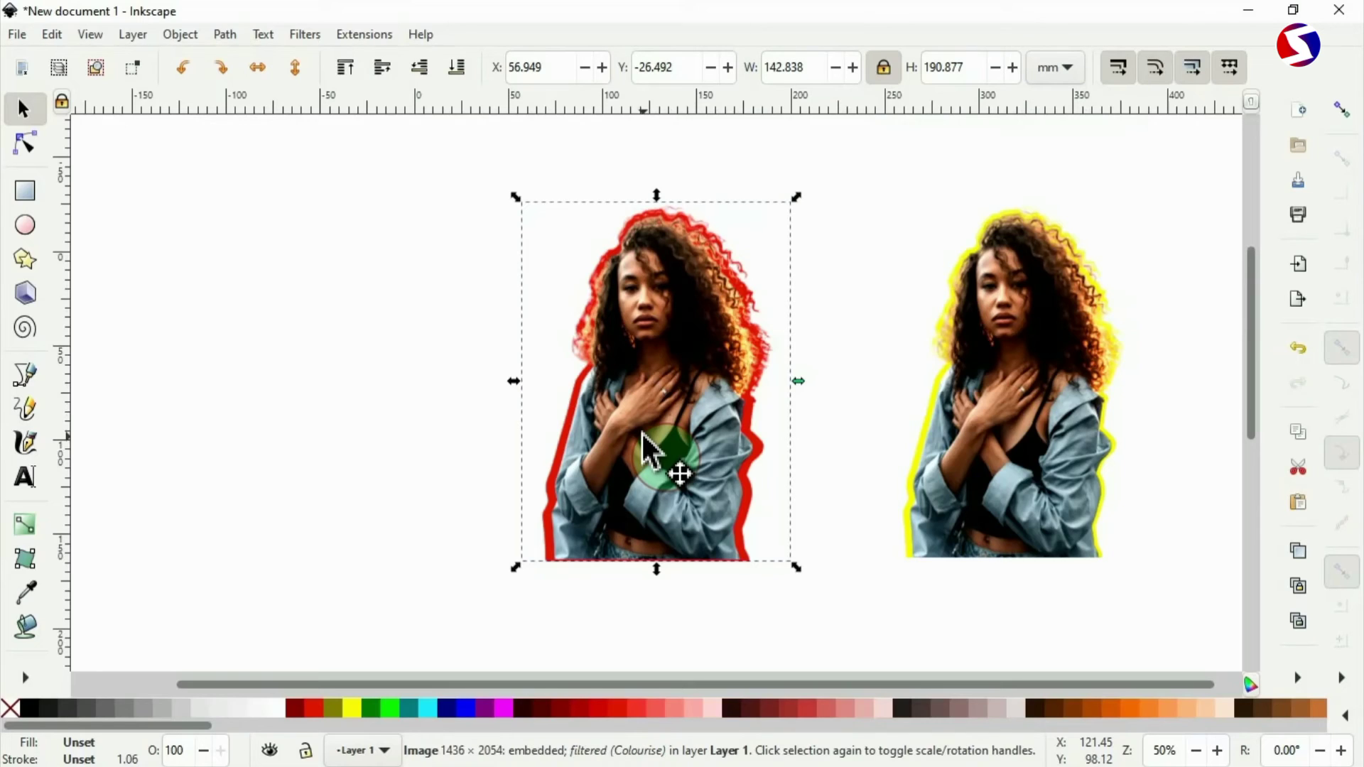
ctrl+click(643, 435)
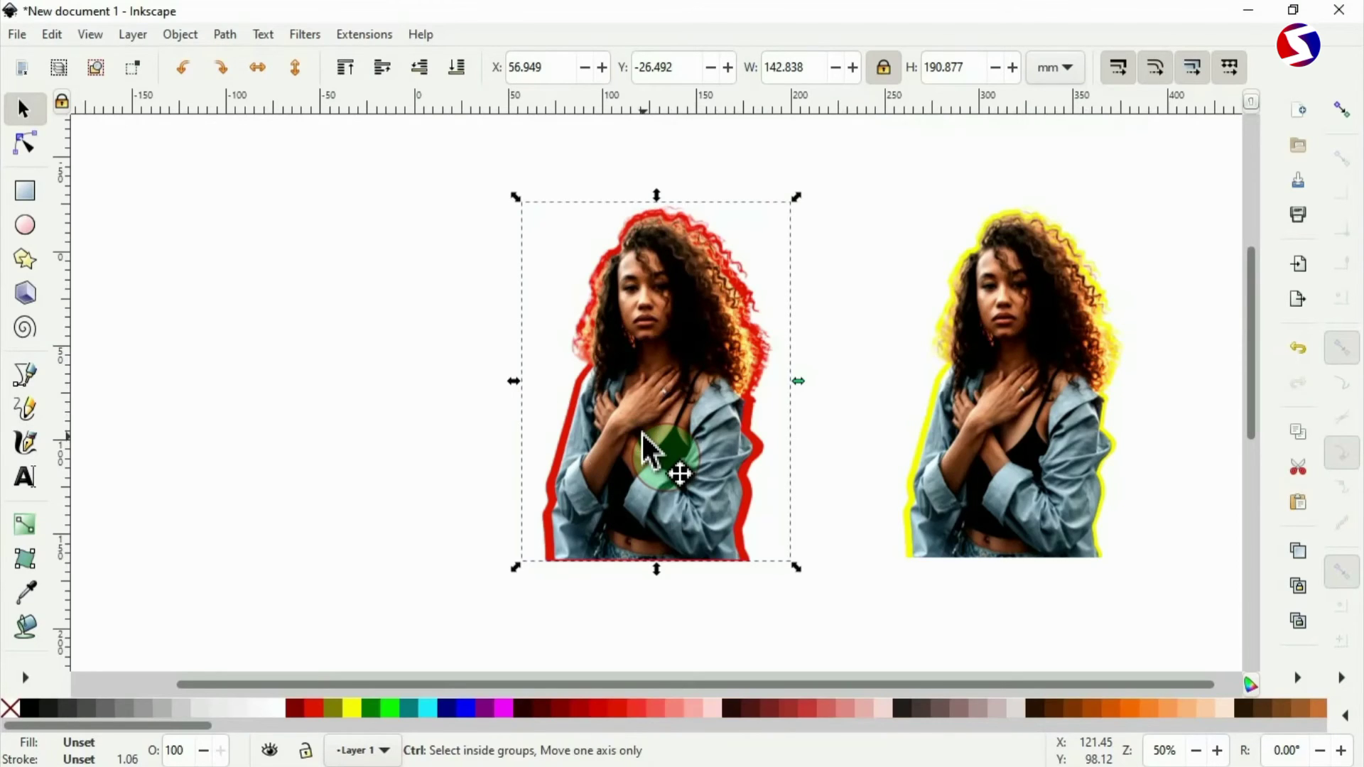
key(Home)
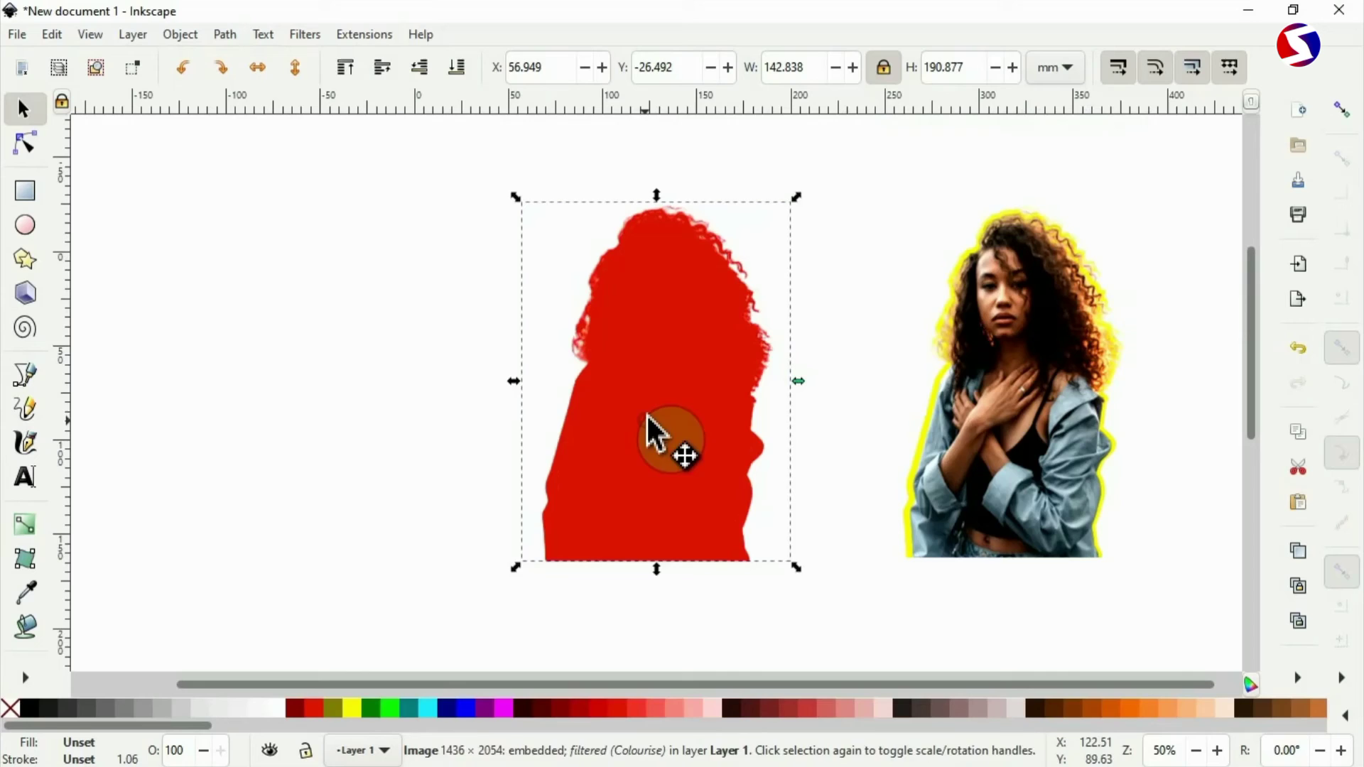
Step: Fit the red copy around the right photo (146.020 × 193.529 mm) and send it to the back
drag(646, 435, 959, 420)
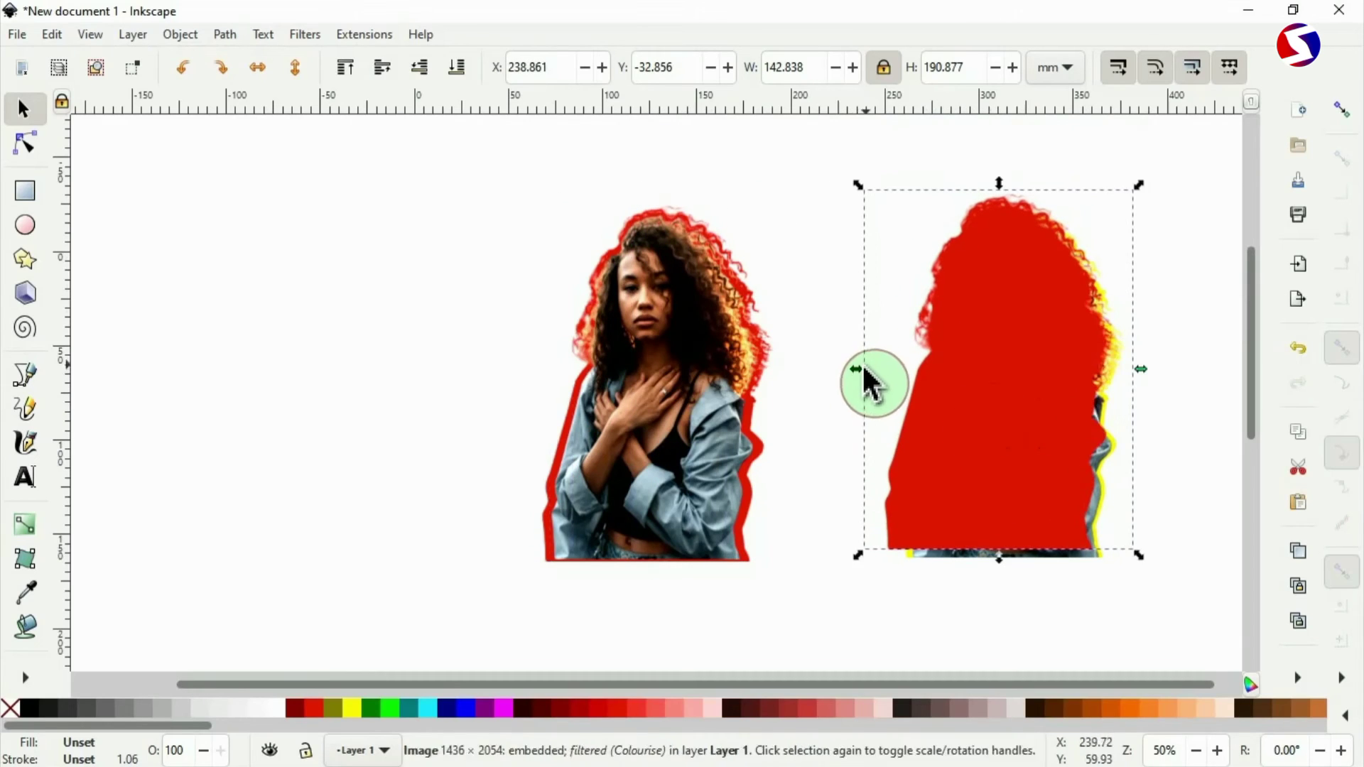
drag(868, 376, 861, 377)
drag(1138, 383, 1137, 383)
drag(1001, 178, 996, 185)
drag(994, 257, 1010, 284)
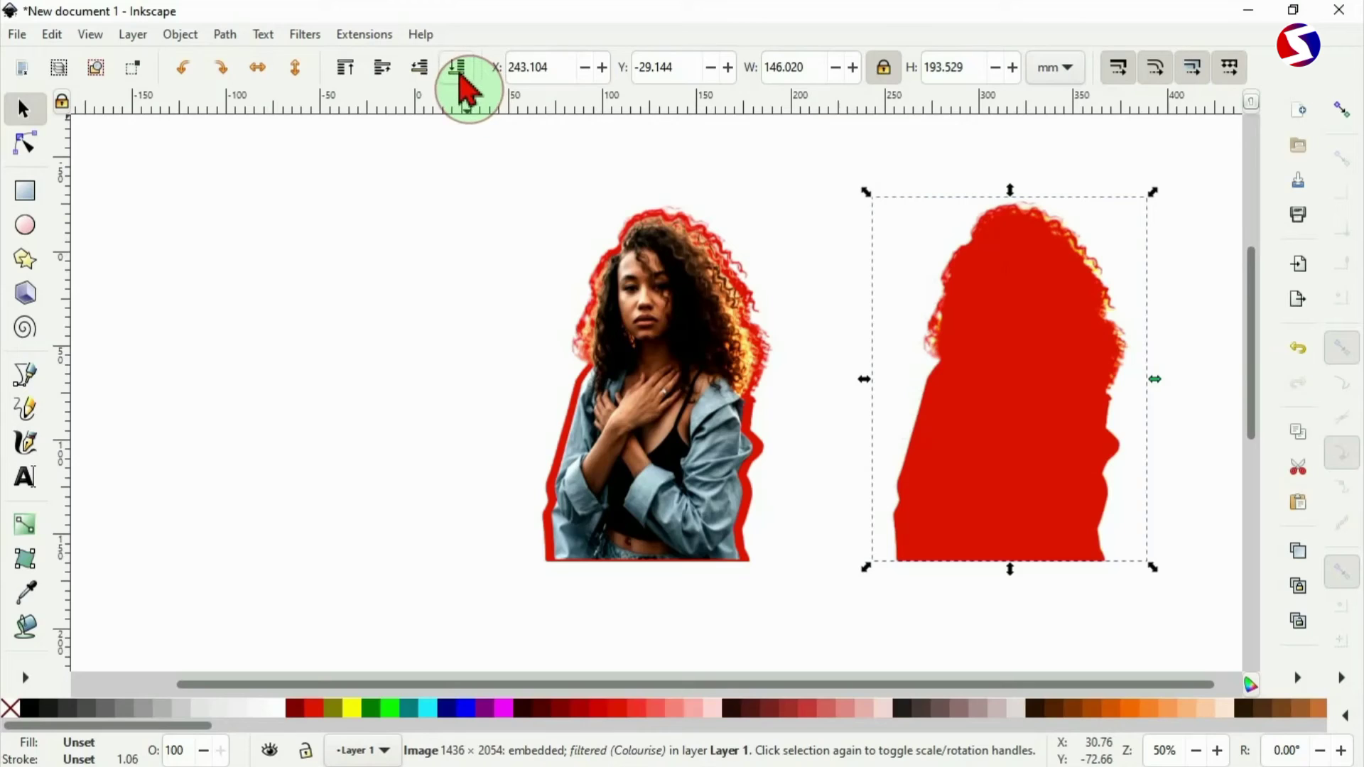
click(459, 69)
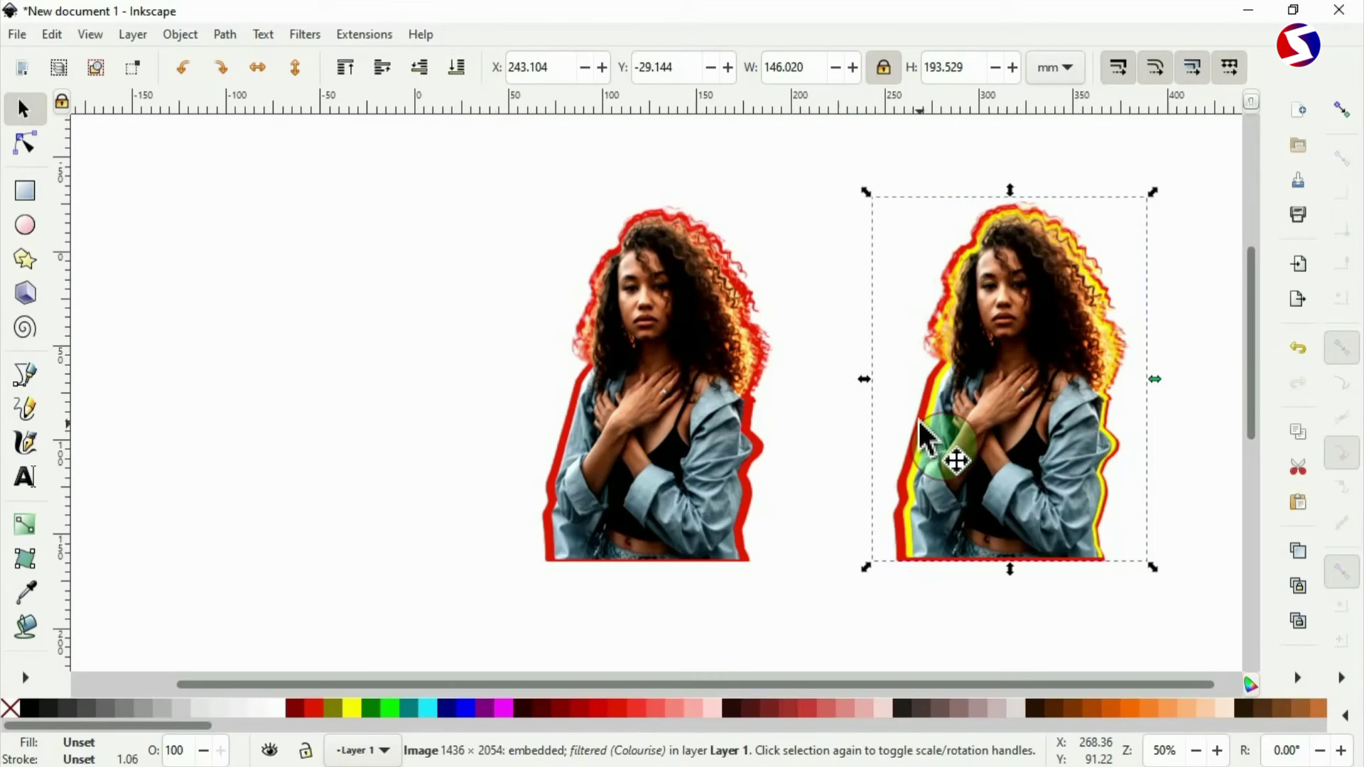
drag(921, 437, 924, 435)
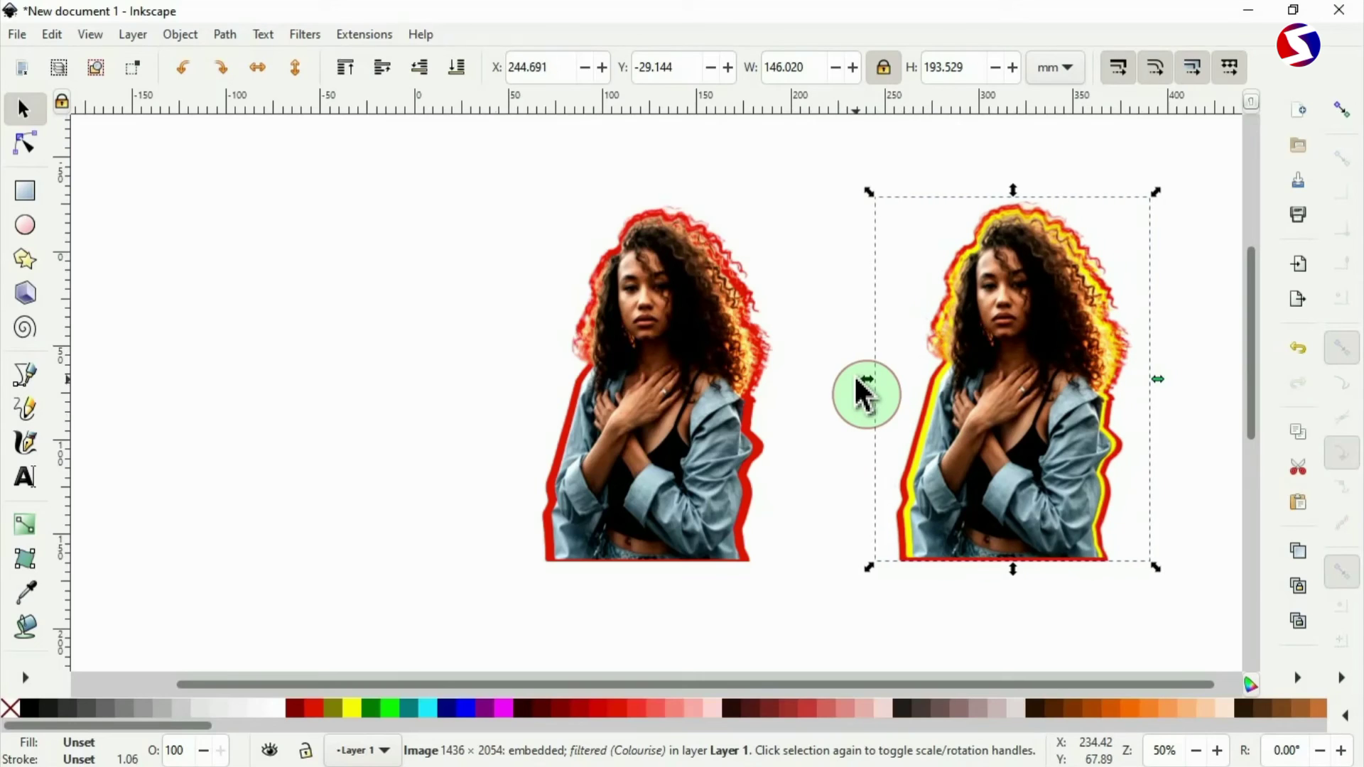